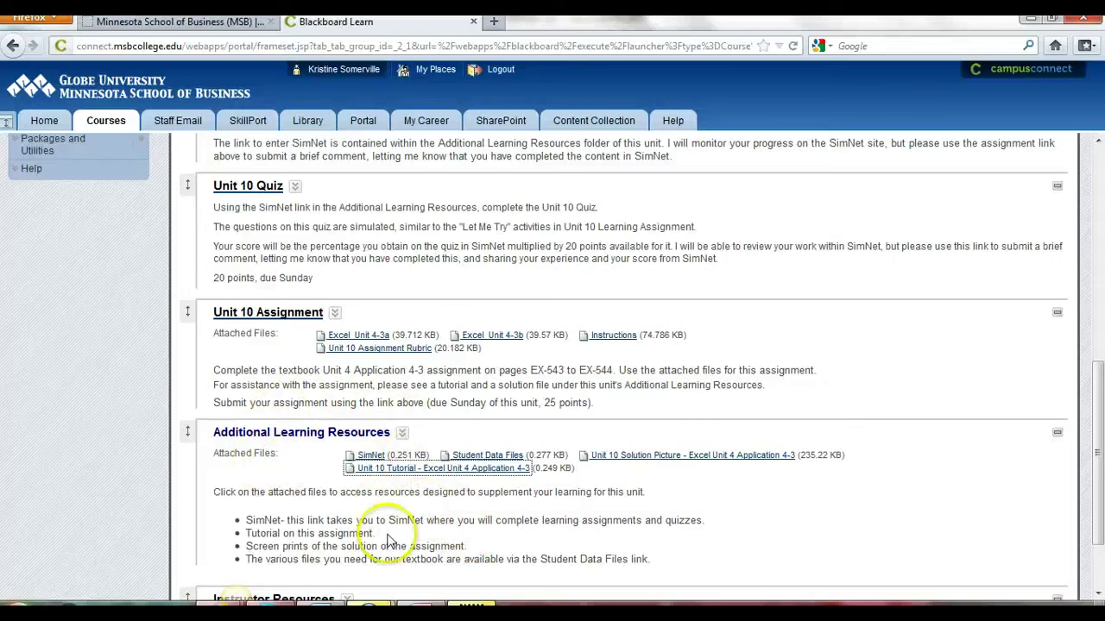
- Review the Boston sheets of Excel_Unit4-3b and Excel_Unit4-3a, and the summary layout in Book1
mouse_move(369, 591)
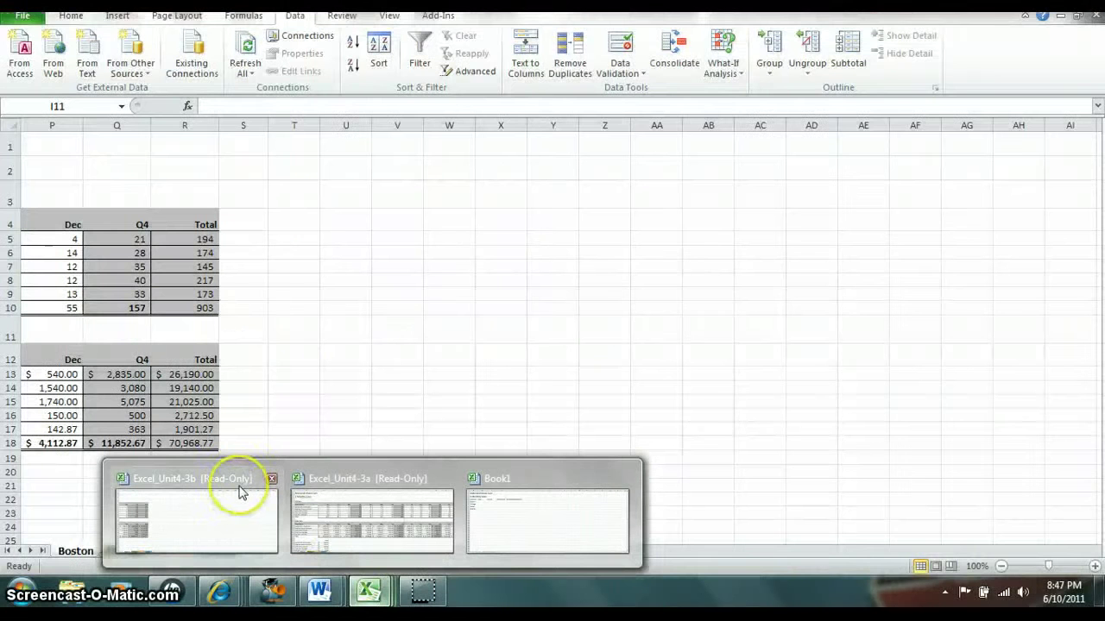
left_click(242, 492)
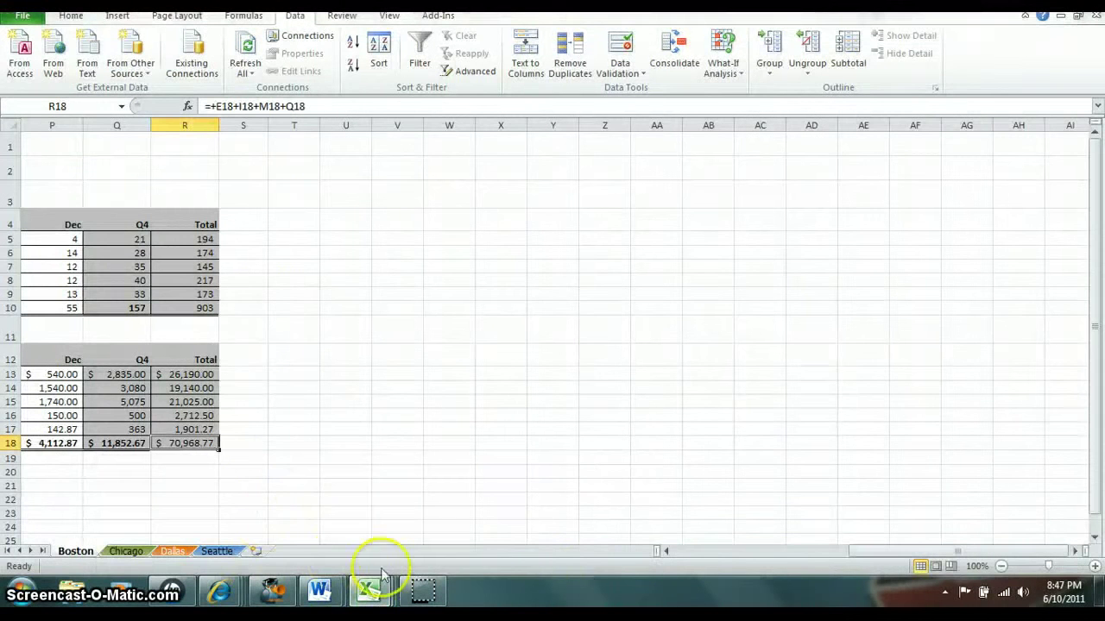
left_click(682, 552)
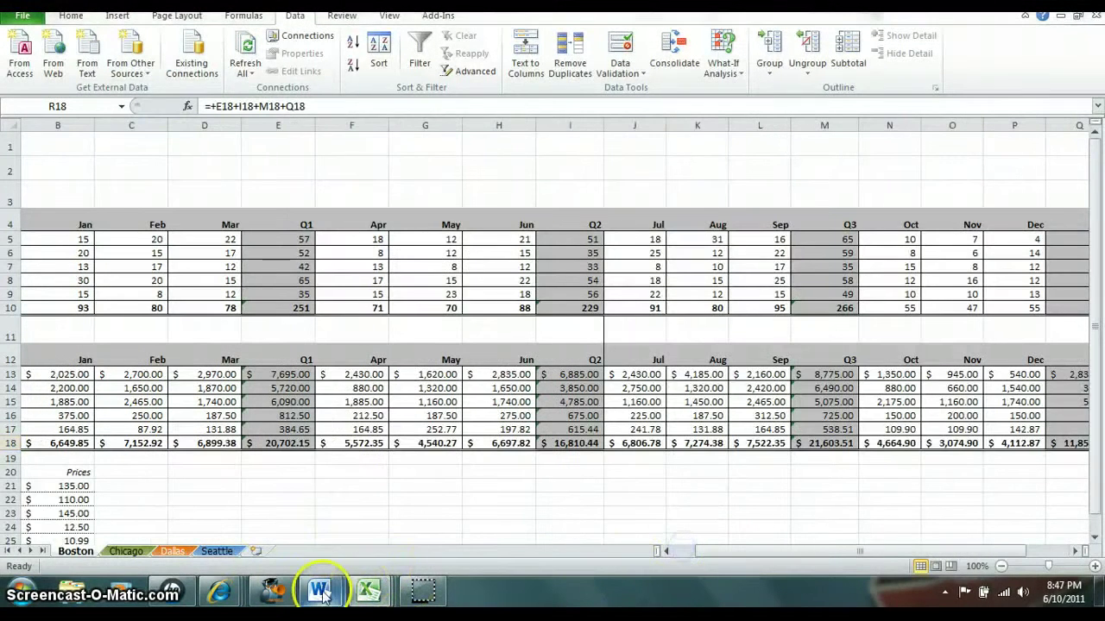
mouse_move(318, 591)
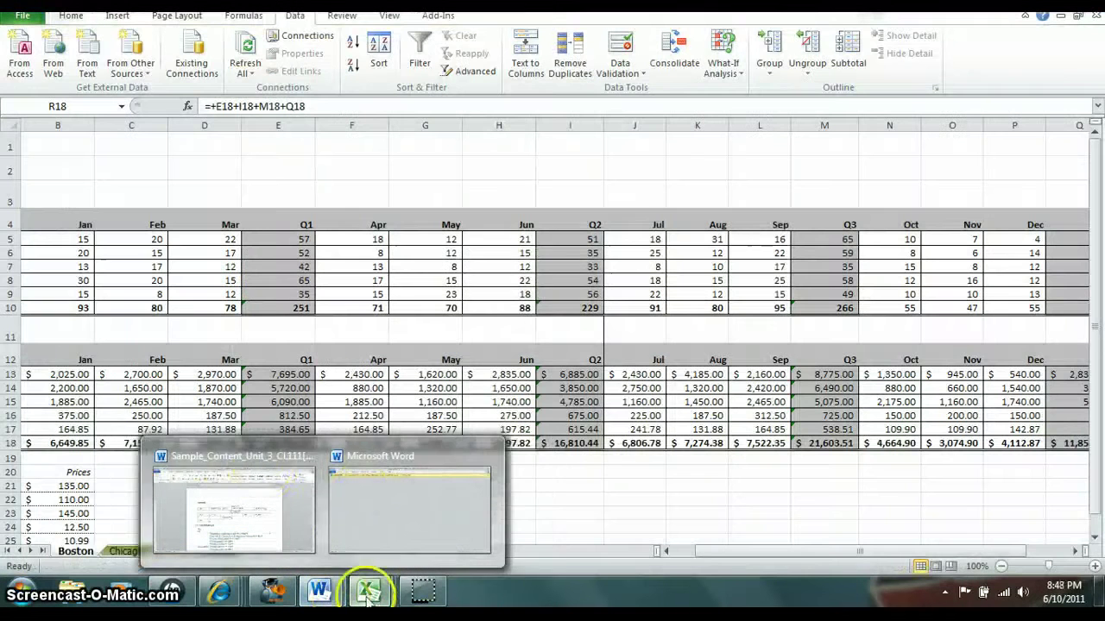
mouse_move(370, 591)
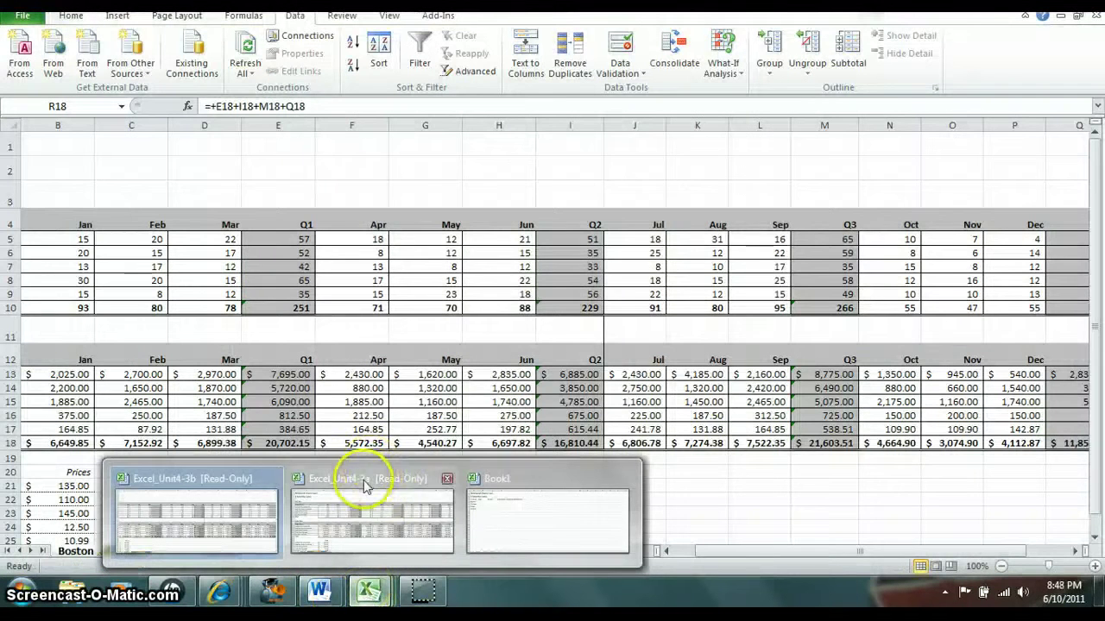
left_click(365, 484)
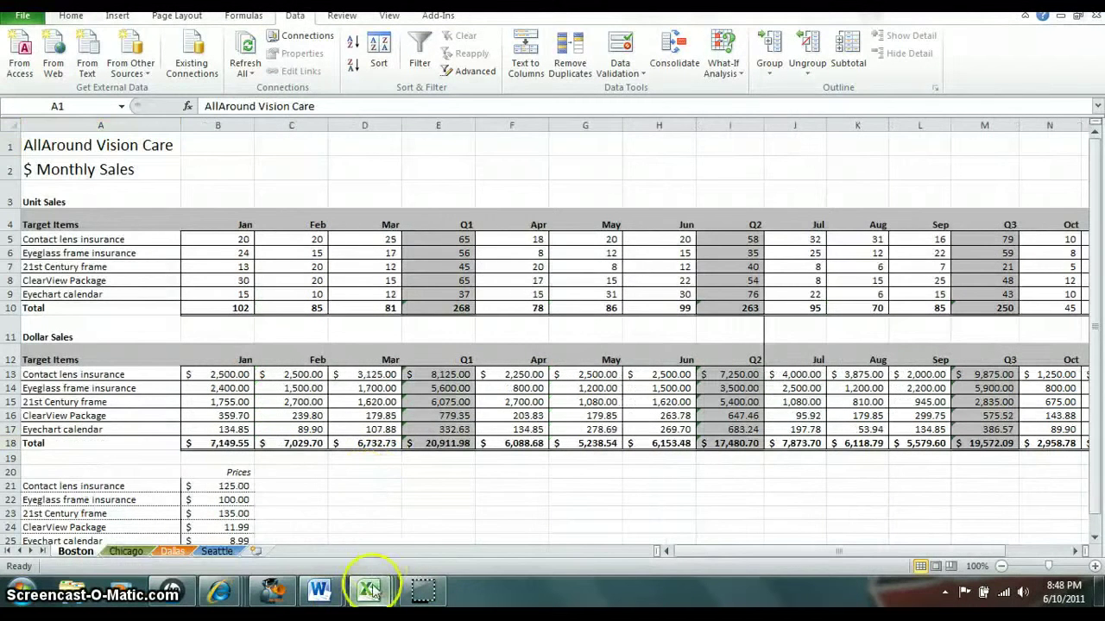
mouse_move(369, 591)
left_click(501, 494)
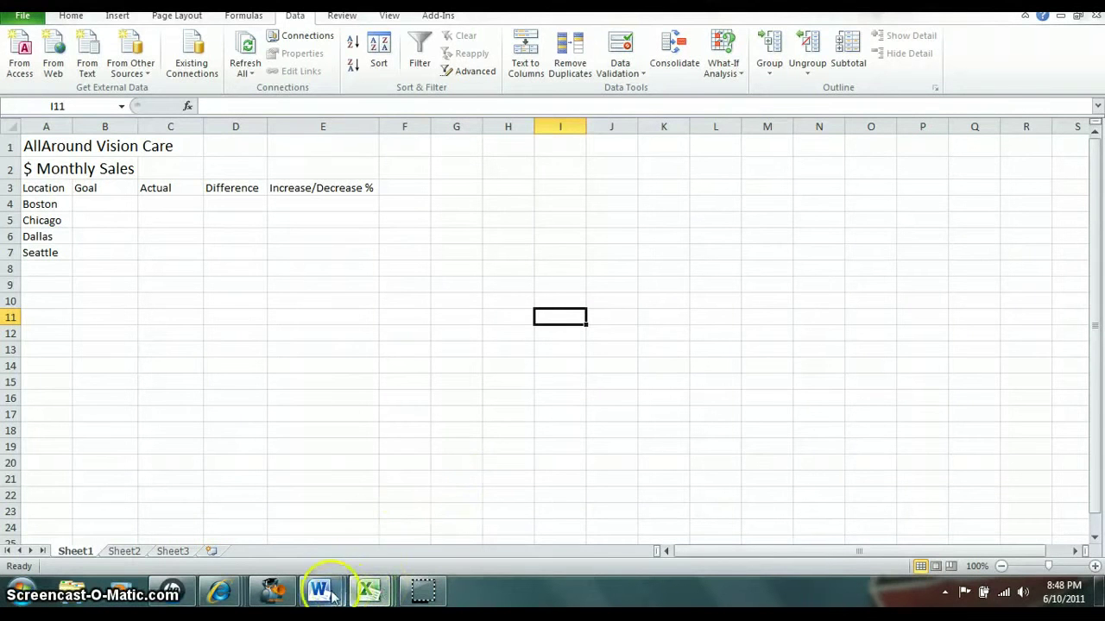
- Copy the two title cells A1:A2 from the Boston sheet of Excel_Unit4-3a and return to Book1
mouse_move(367, 591)
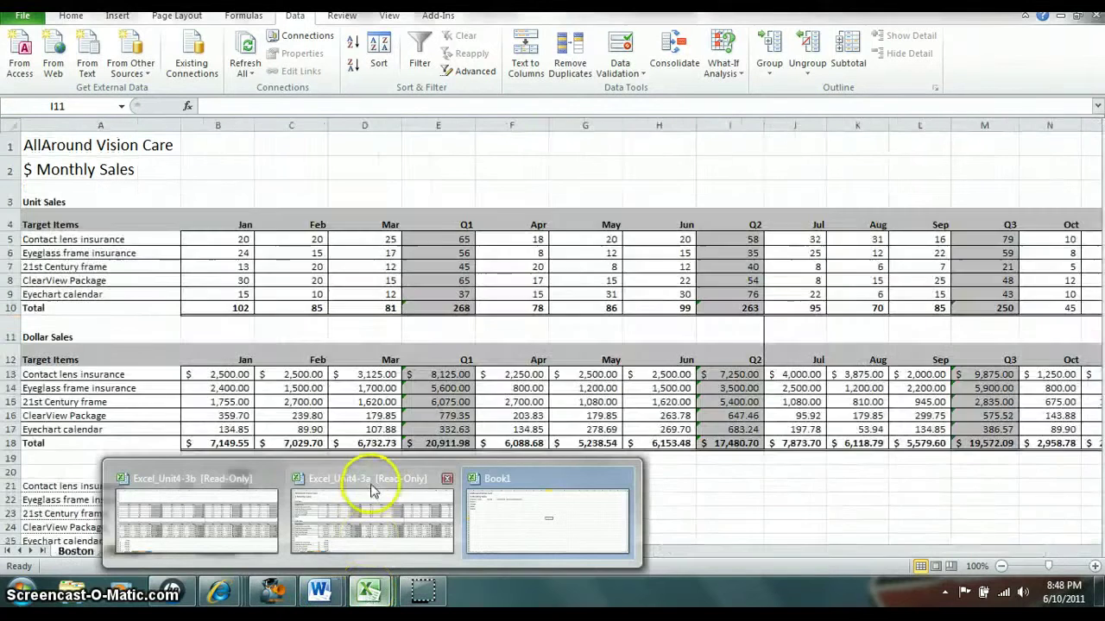
left_click(372, 488)
left_click_drag(65, 145, 66, 172)
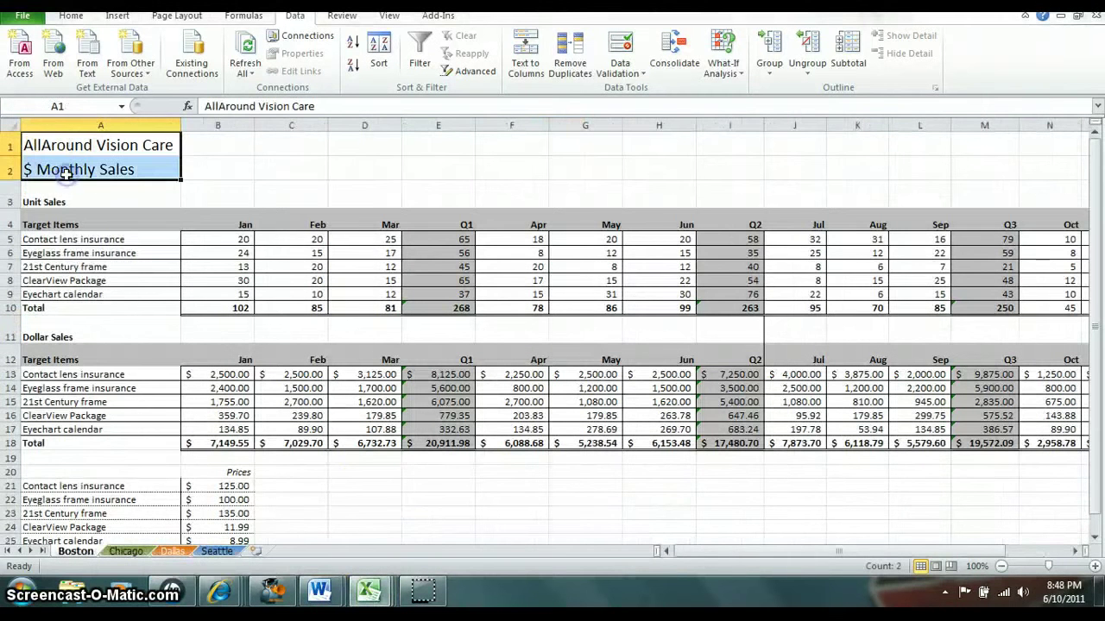
right_click(65, 172)
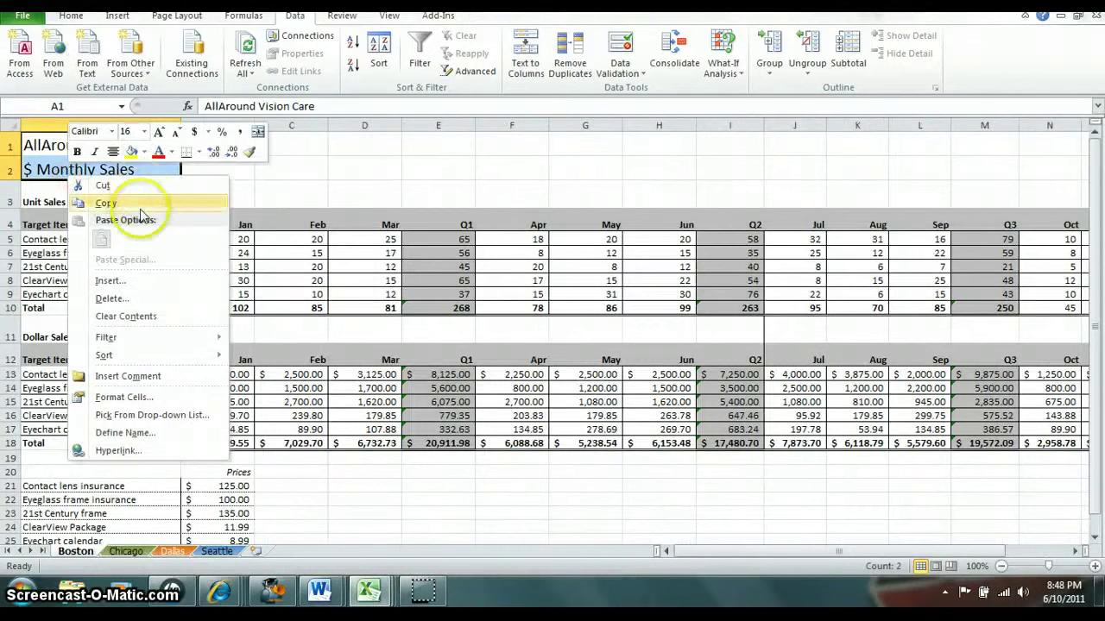
left_click(138, 204)
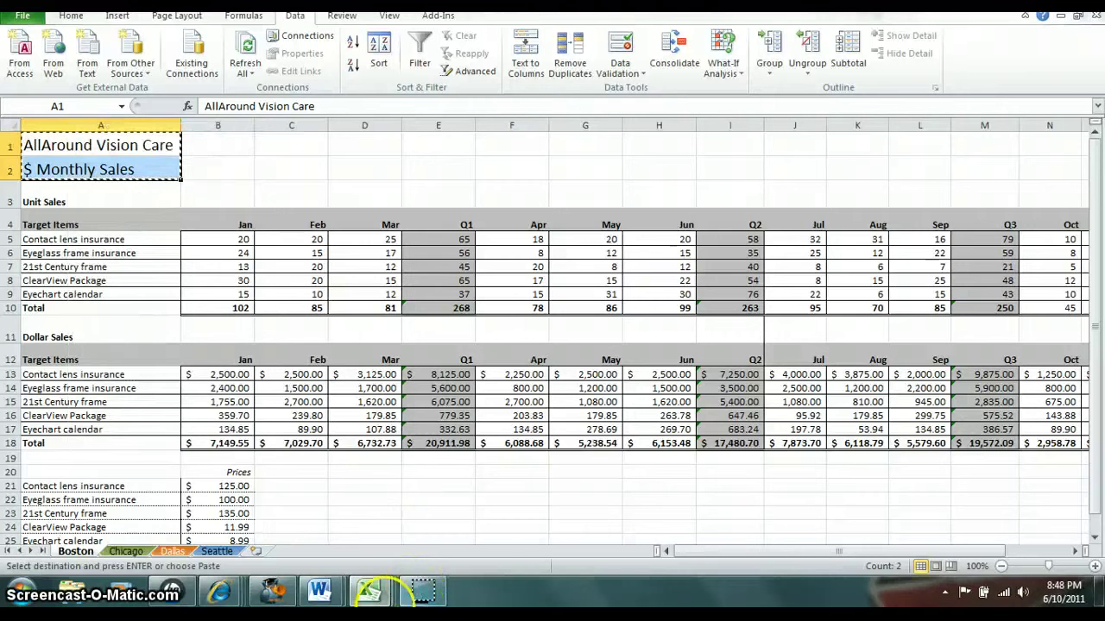
left_click(369, 592)
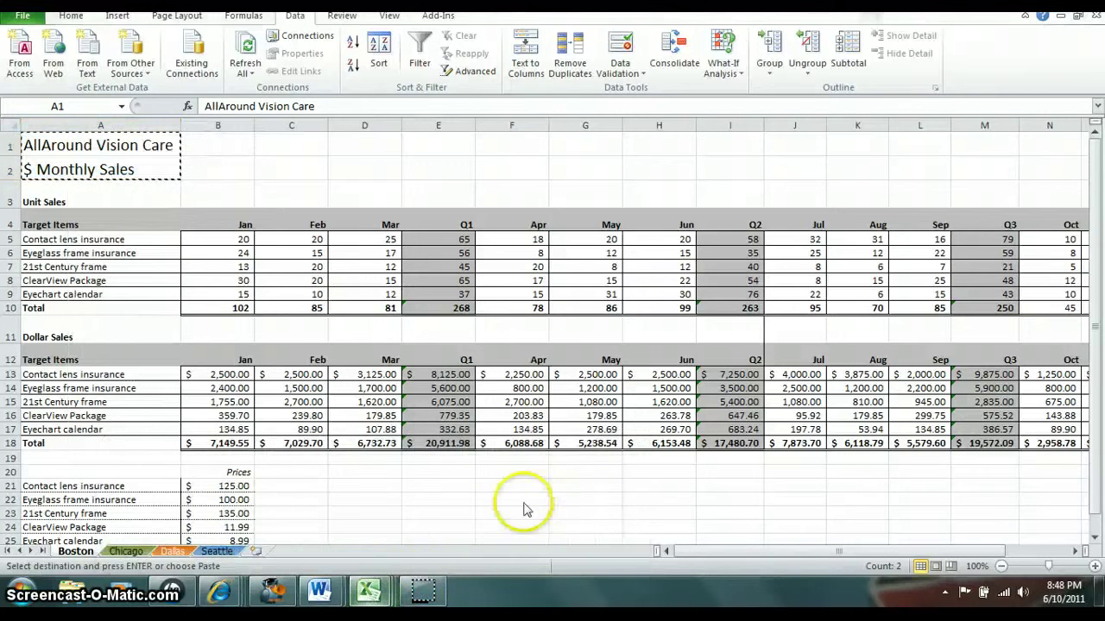
left_click(372, 592)
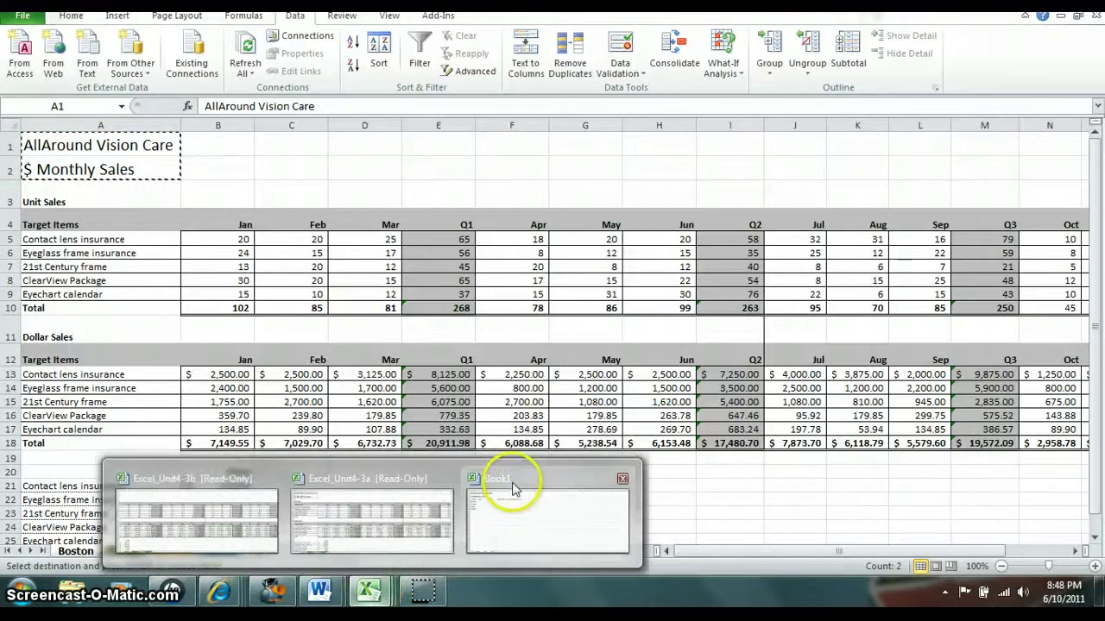
left_click(510, 496)
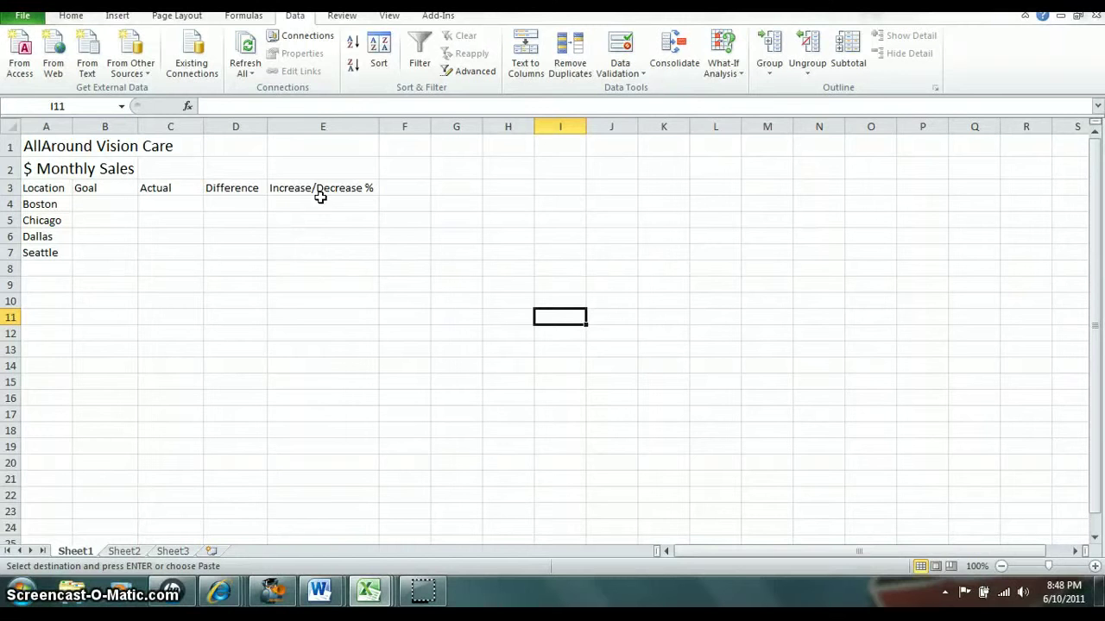
- Arrange all open workbook windows vertically, with Book1 beside the two sales workbooks
left_click(296, 23)
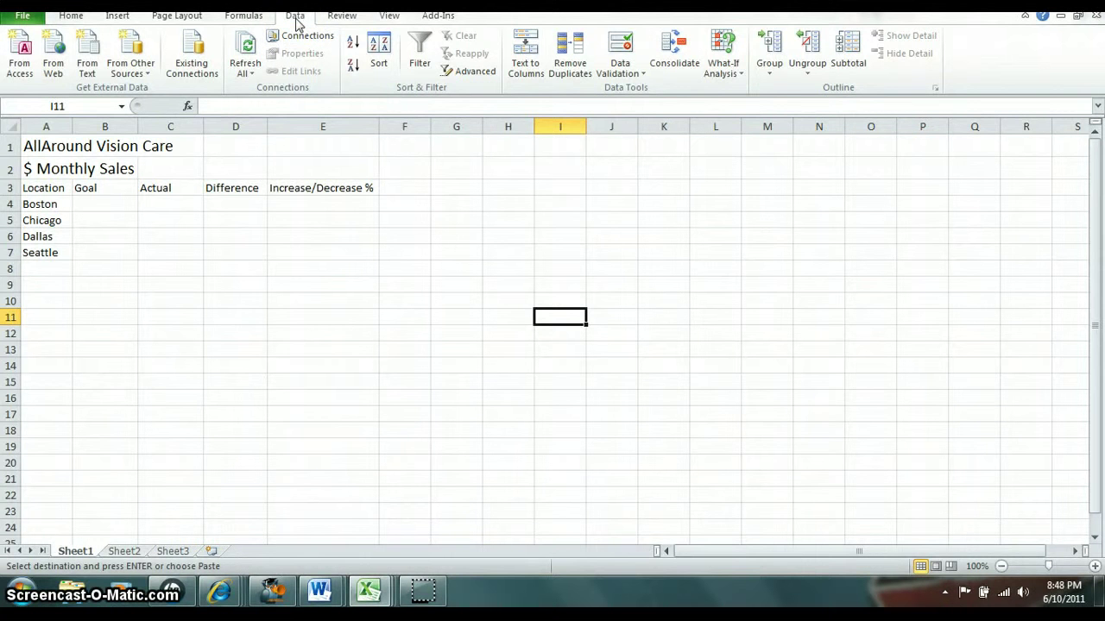
left_click(390, 16)
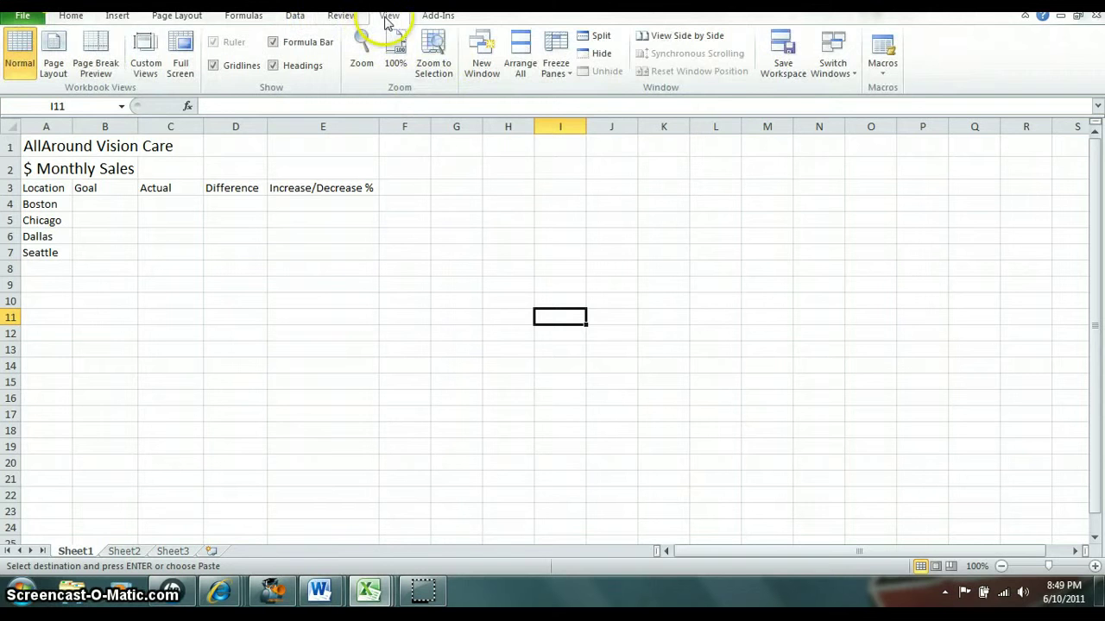
left_click(522, 58)
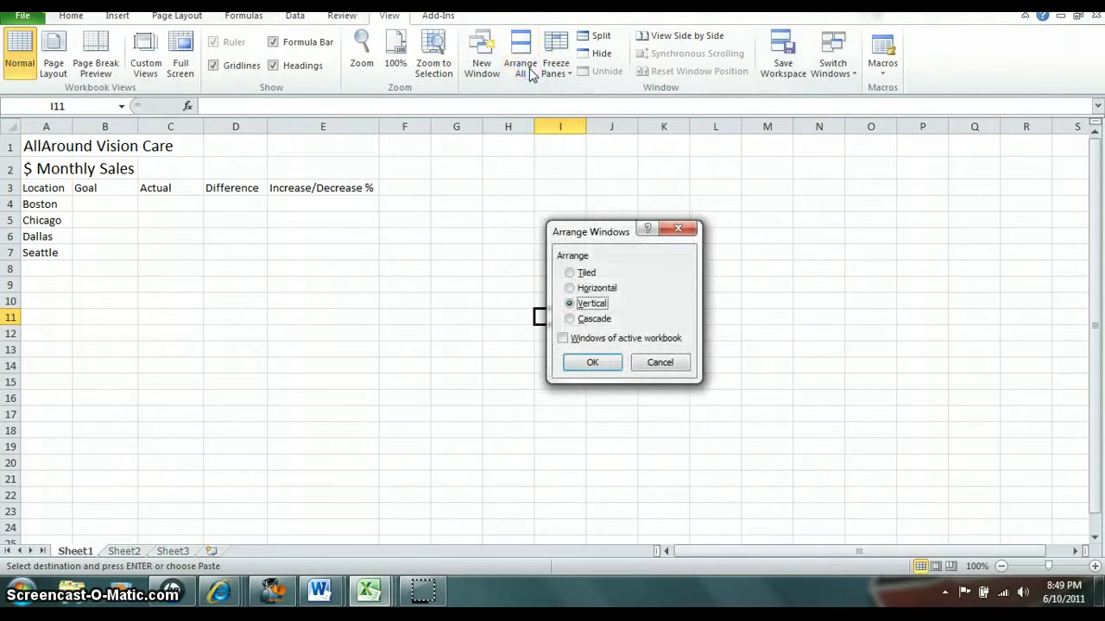
left_click(592, 362)
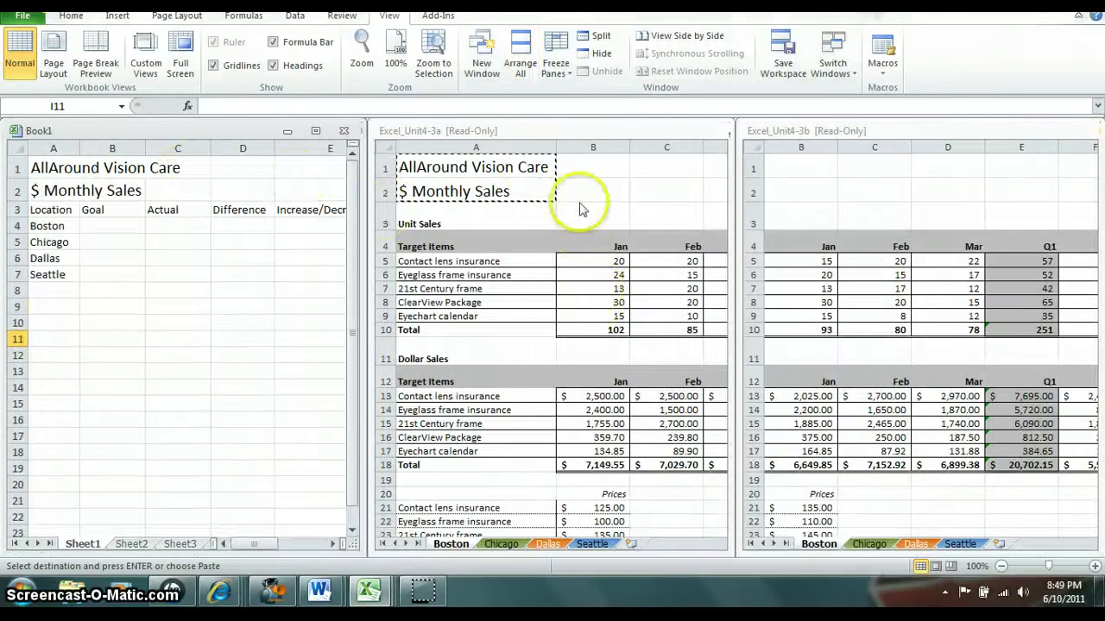
double_click(269, 273)
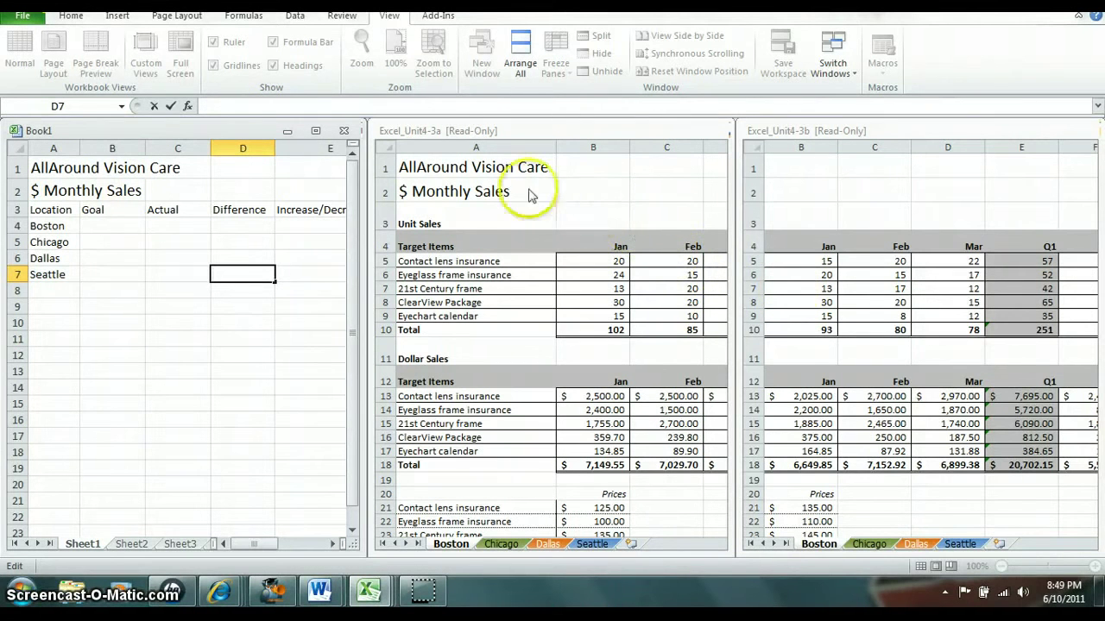
- Enter a Boston goal formula in B4 of Book1 that multiplies the Boston dollar sales grand total R18 in Excel_Unit4-3a by 1.08
left_click(117, 225)
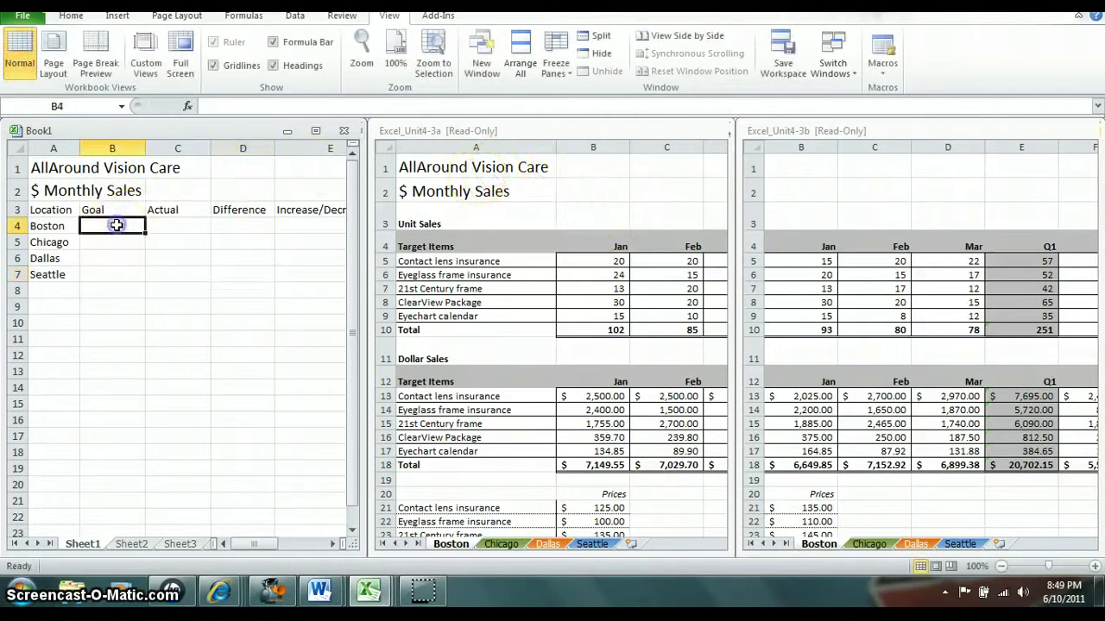
left_click(466, 132)
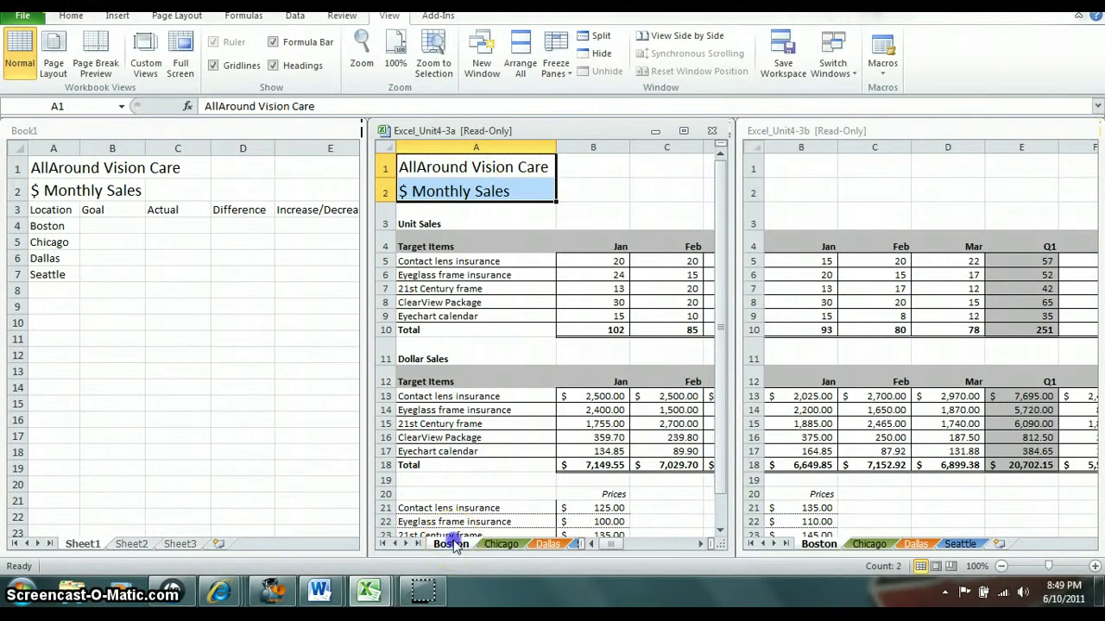
left_click(703, 544)
left_click_drag(703, 544, 700, 547)
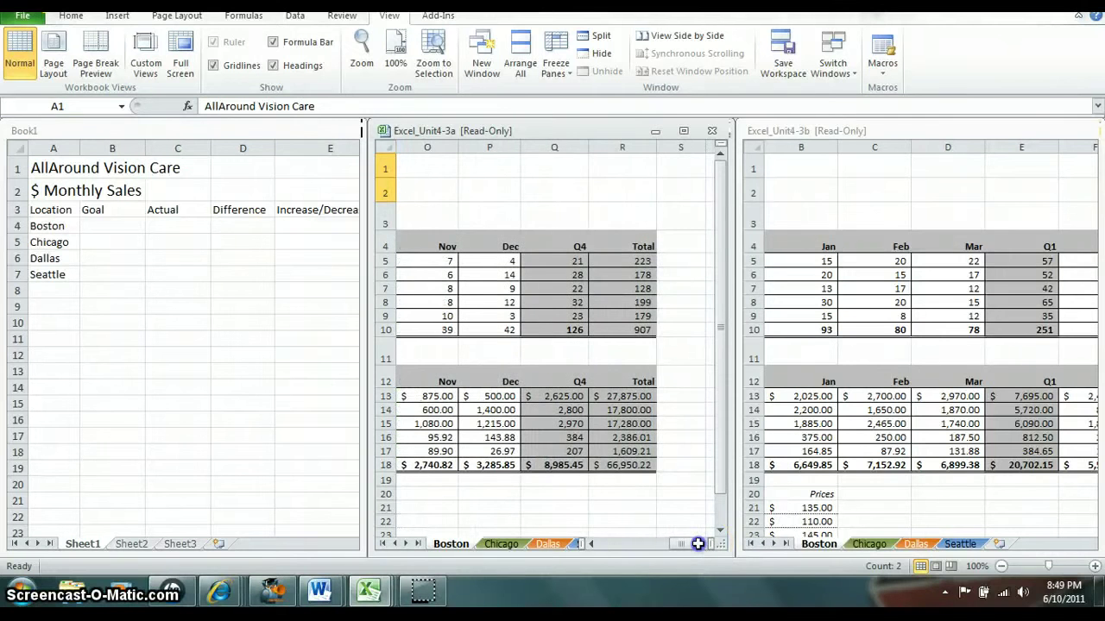
left_click(98, 226)
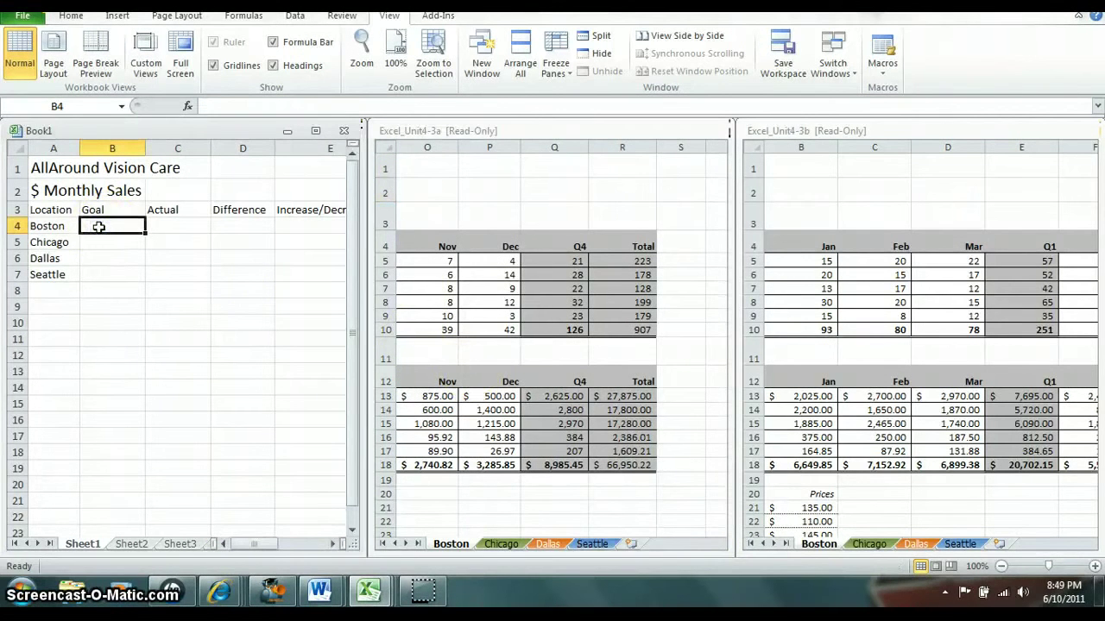
type("=")
left_click(487, 477)
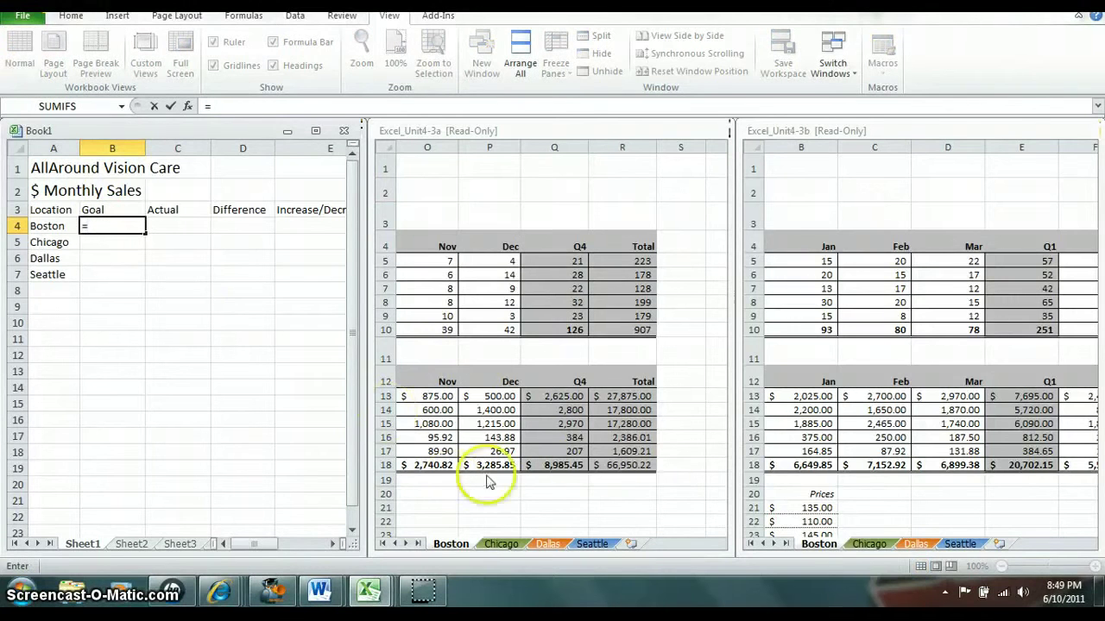
left_click(618, 468)
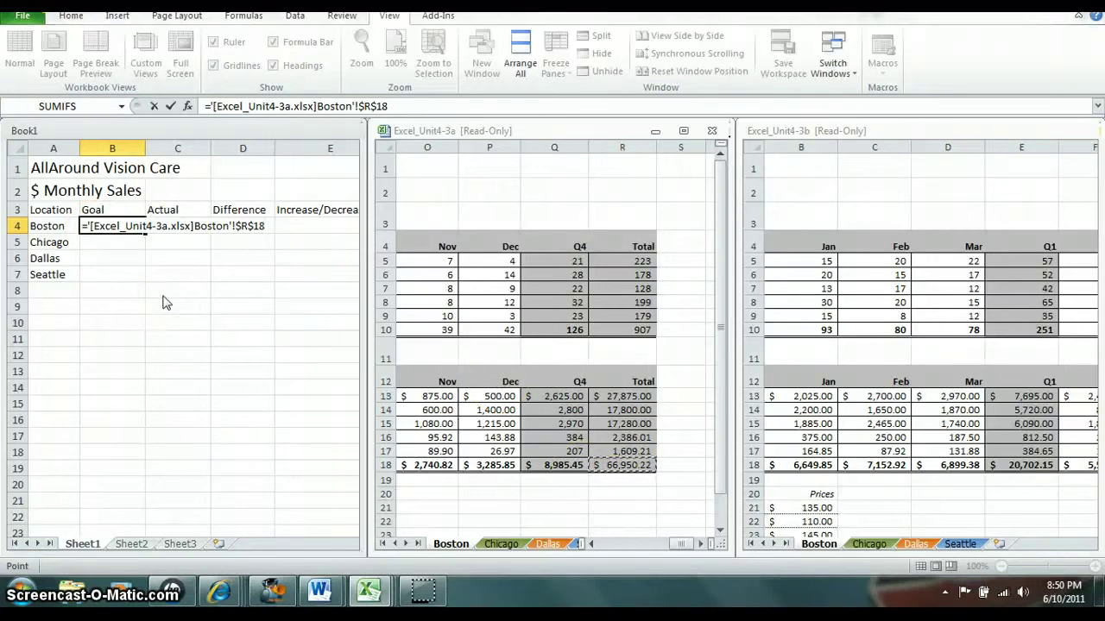
type("*")
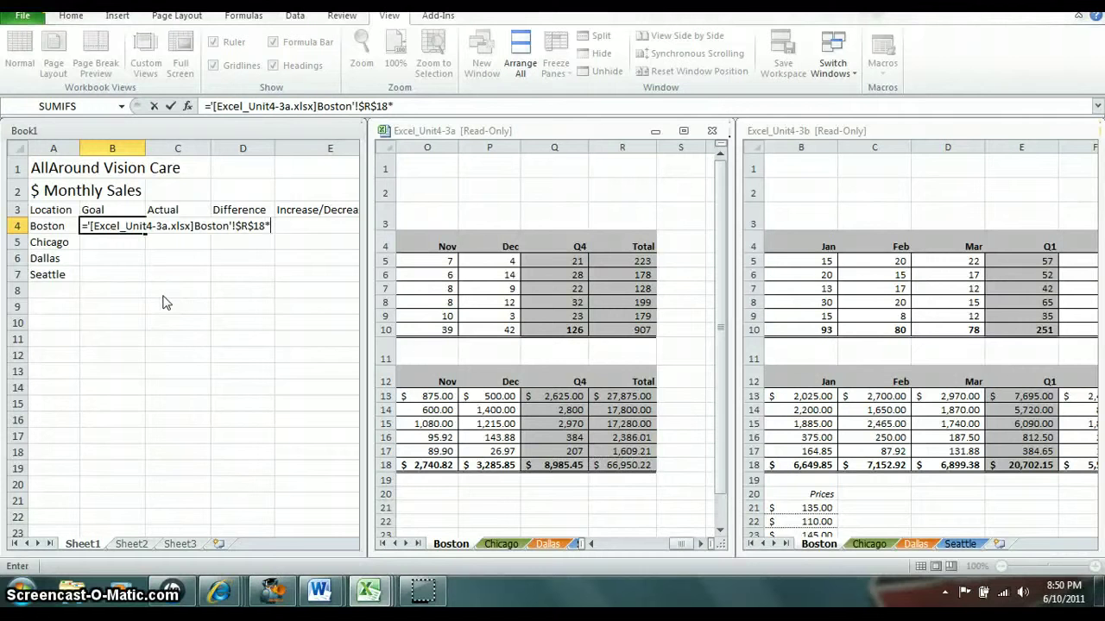
type("1.08")
key("Return")
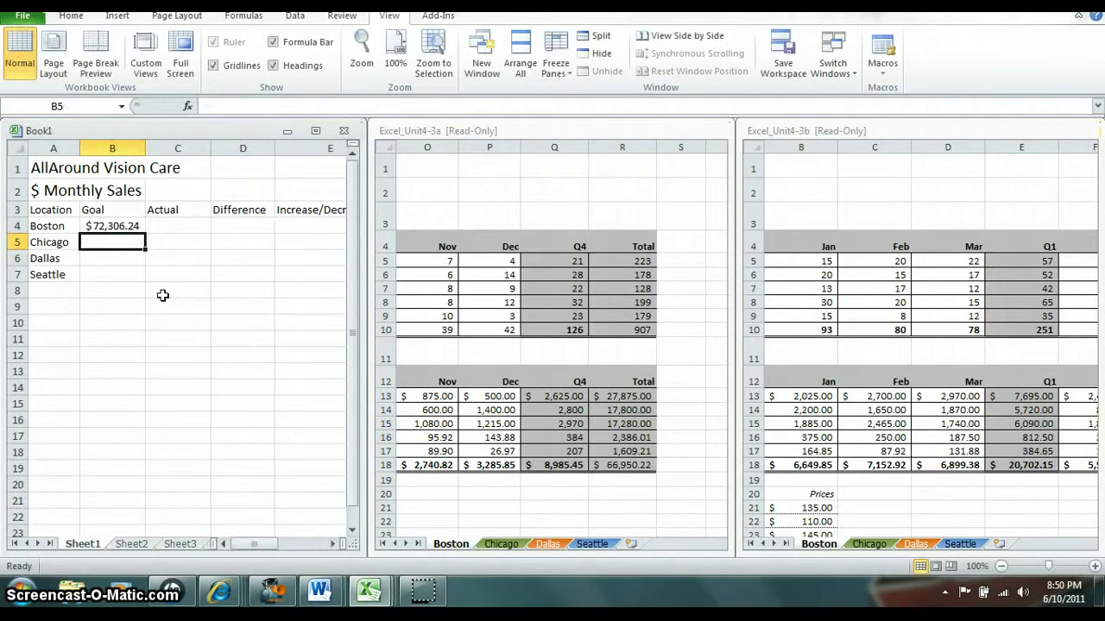
- Copy the Boston goal formula from B4 and paste only the formula into Chicago's goal cell B5
left_click(95, 242)
left_click(111, 227)
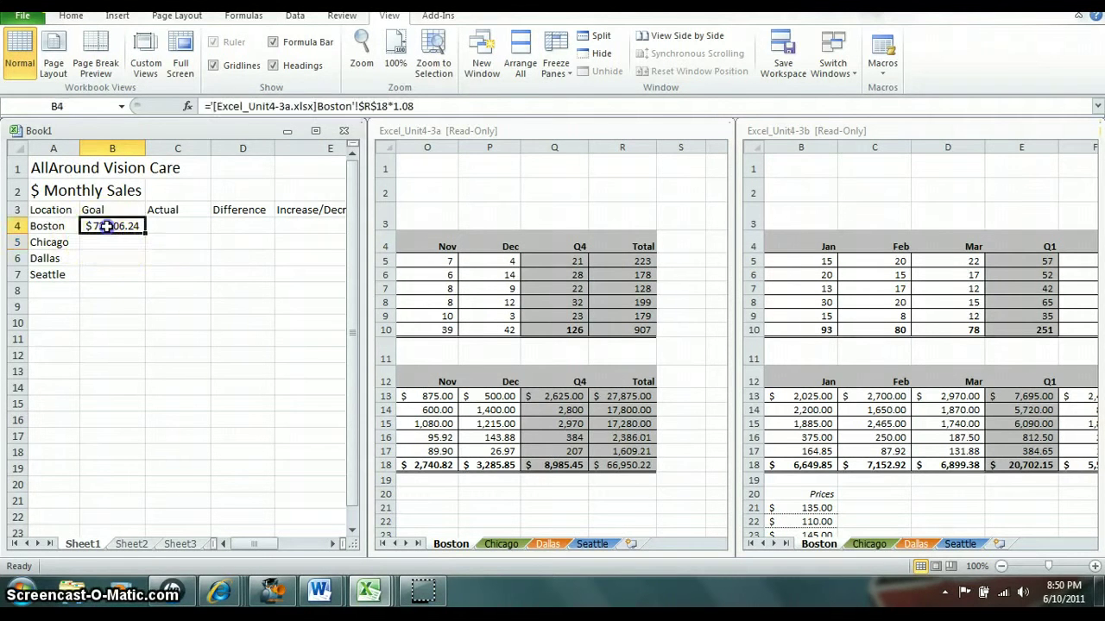
right_click(103, 226)
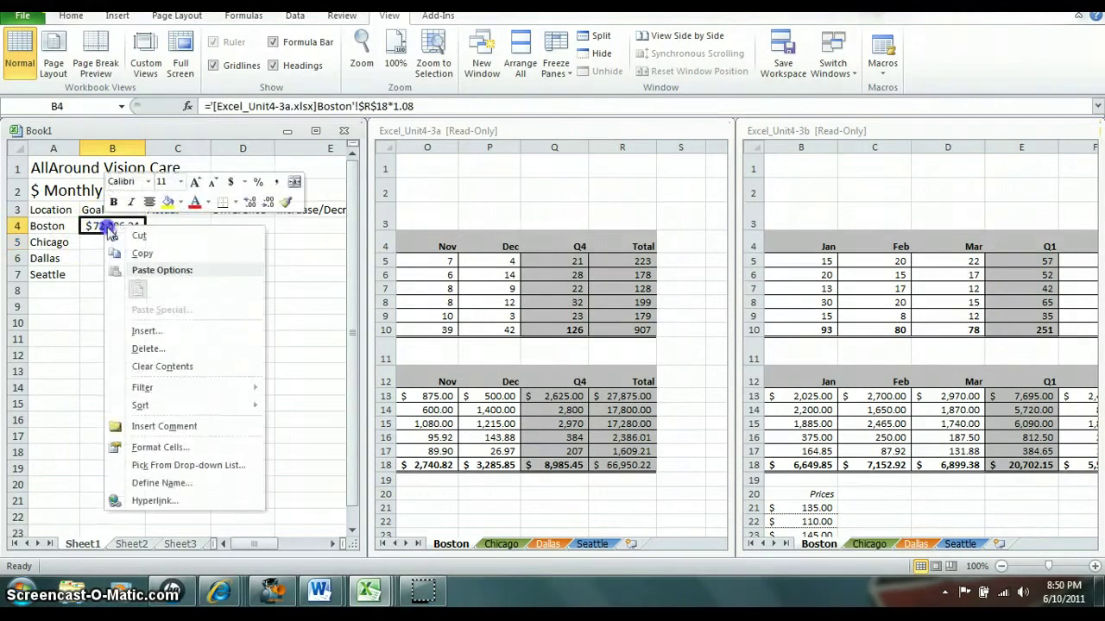
left_click(142, 253)
left_click(111, 246)
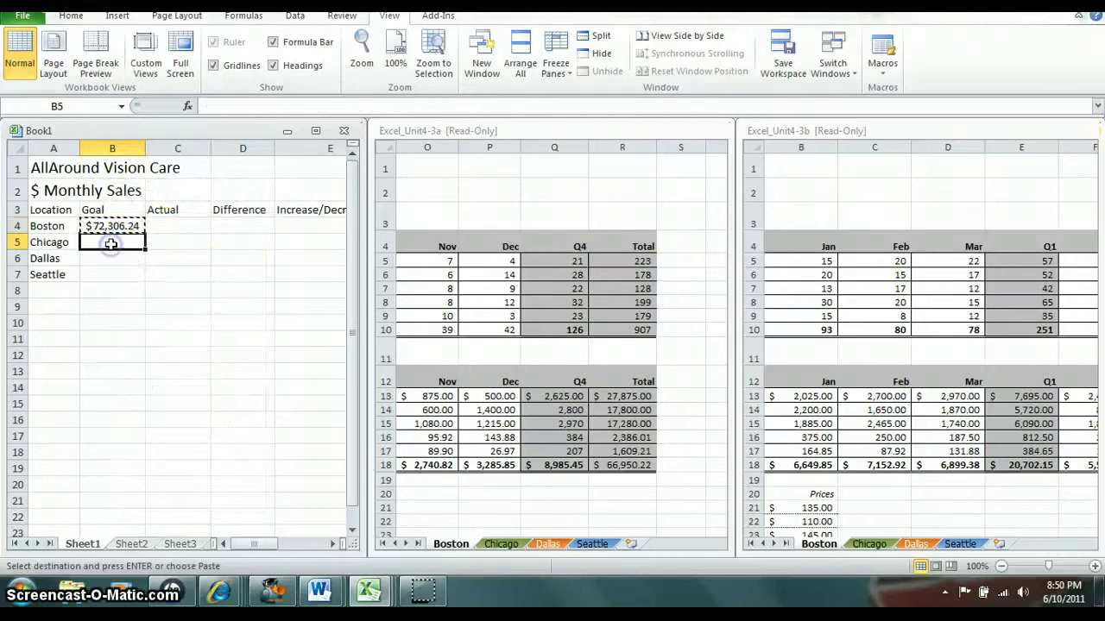
right_click(113, 245)
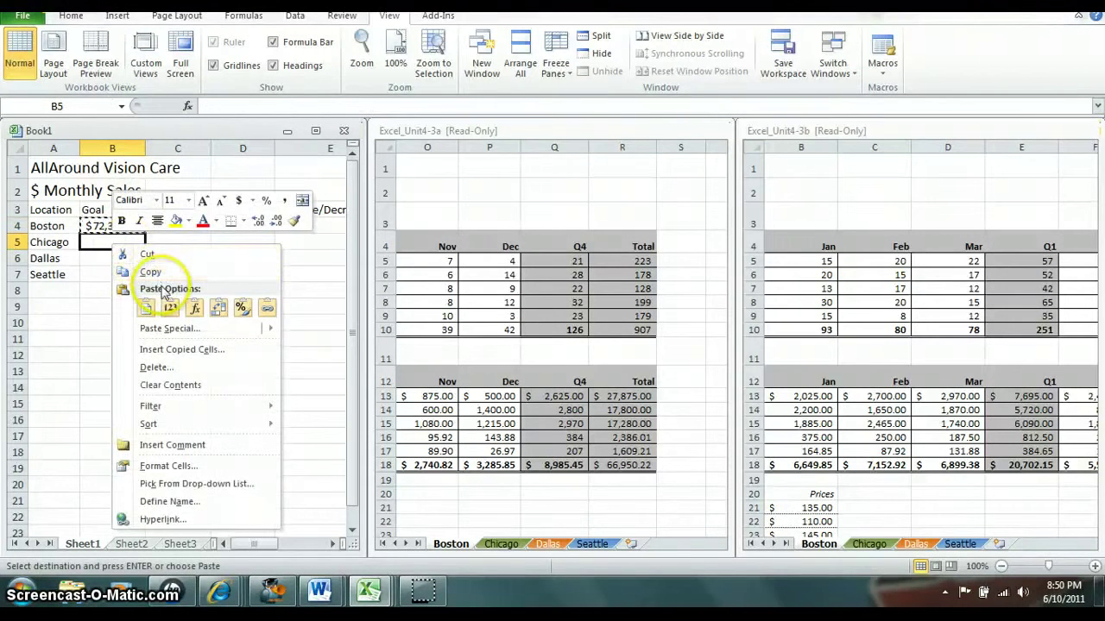
left_click(195, 308)
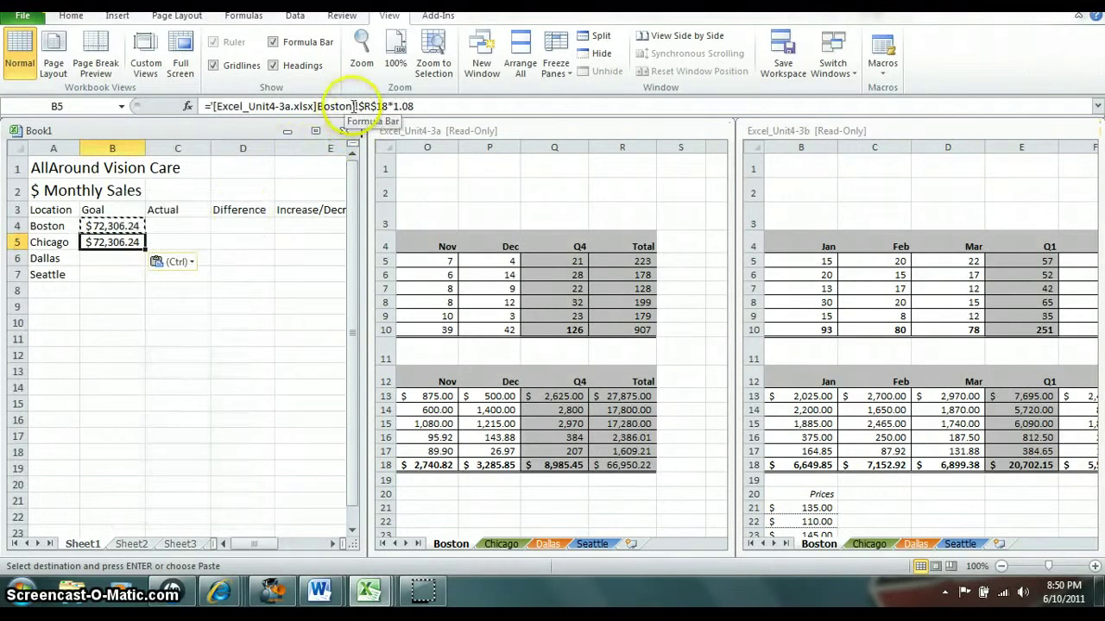
- Change the sheet reference in Chicago's goal formula in B5 of Book1 from Boston to Chicago
left_click_drag(346, 105, 323, 106)
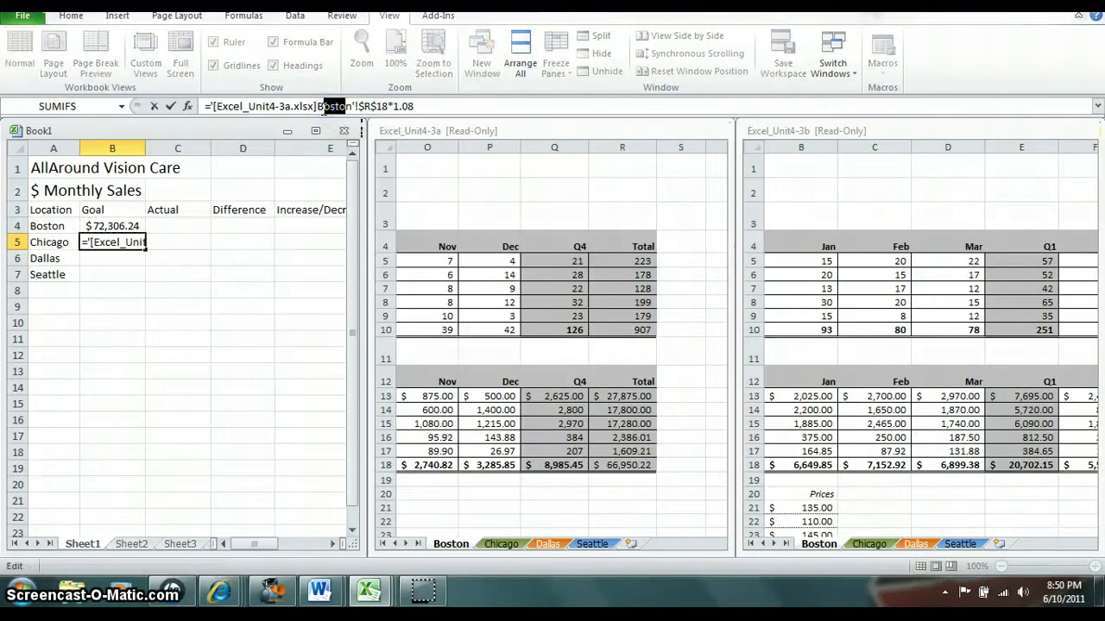
key("Delete")
key("BackSpace")
key("Delete")
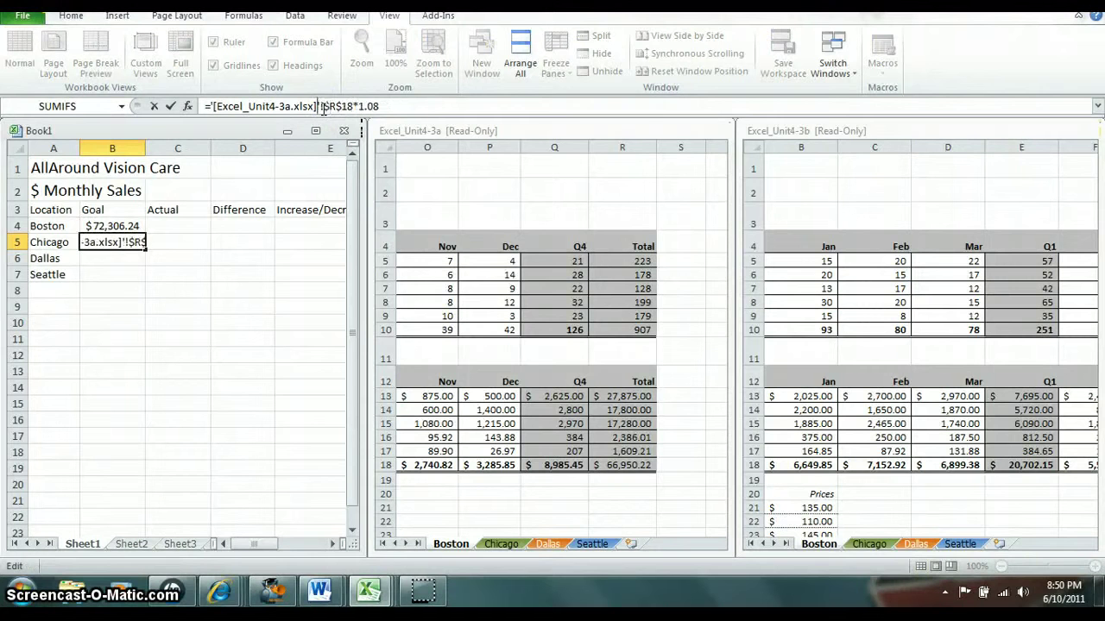
type("Chicao")
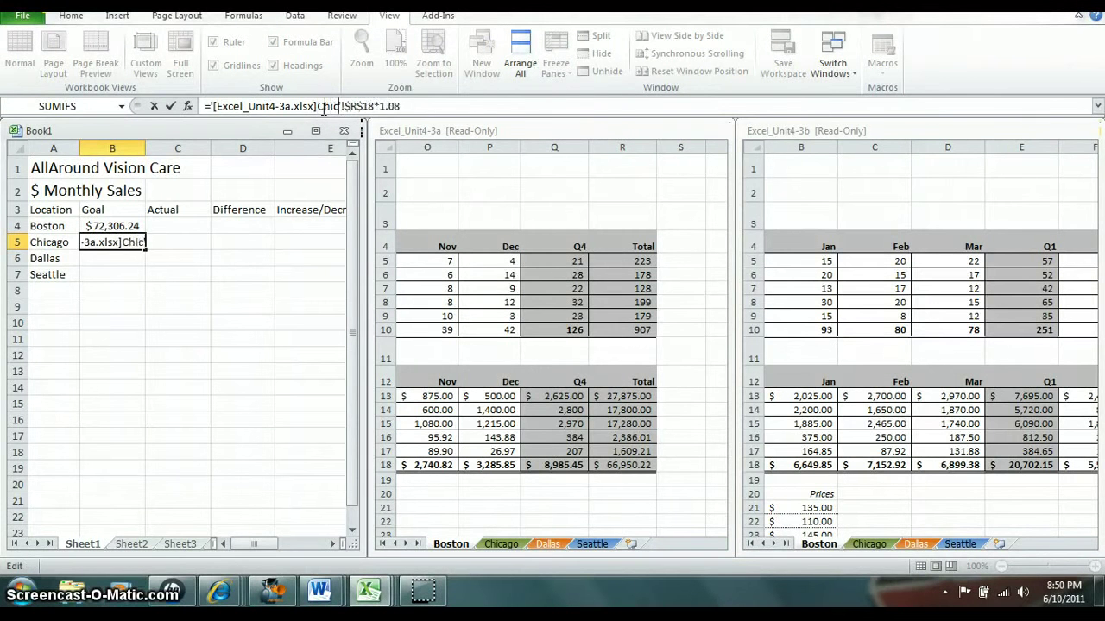
key("BackSpace")
type("go")
key("Return")
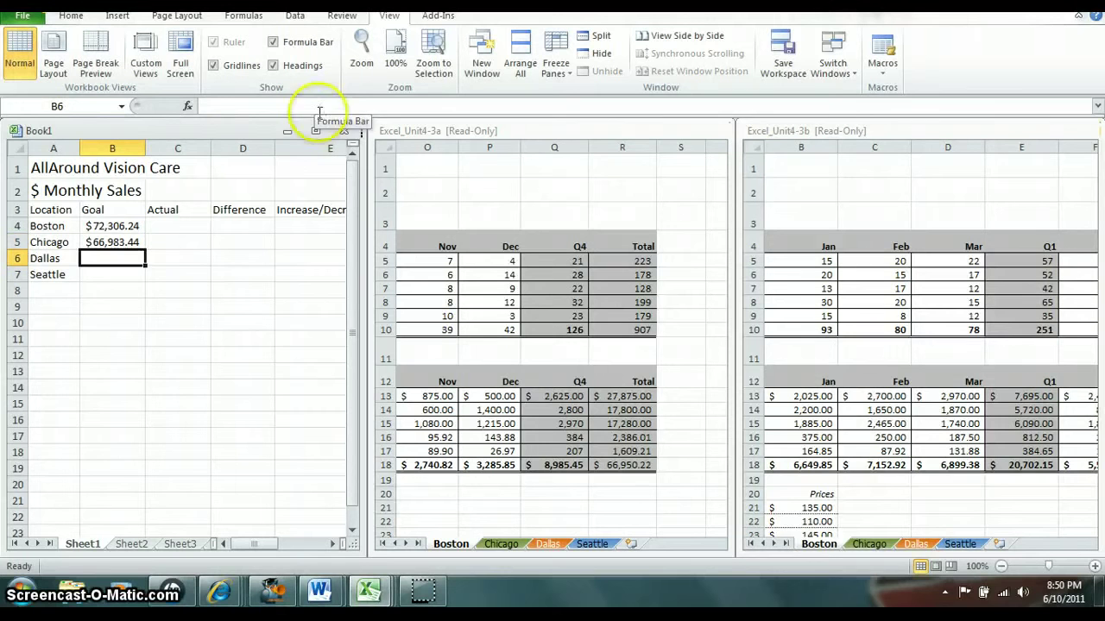
- Copy Chicago's goal formula from B5 and paste only the formula into Dallas's goal cell B6
left_click(115, 242)
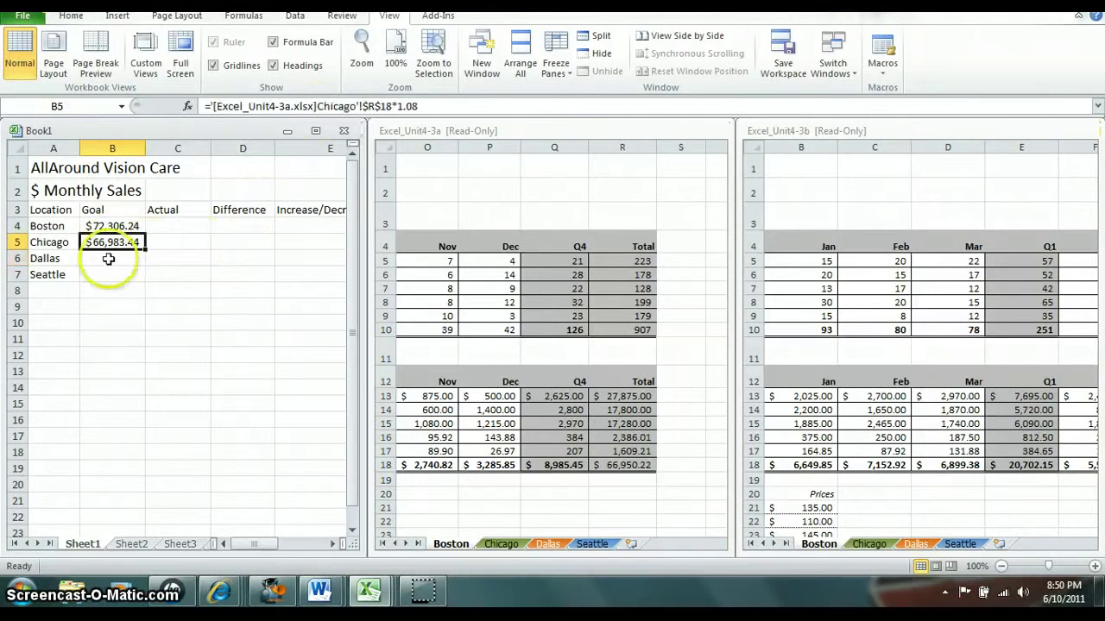
right_click(105, 243)
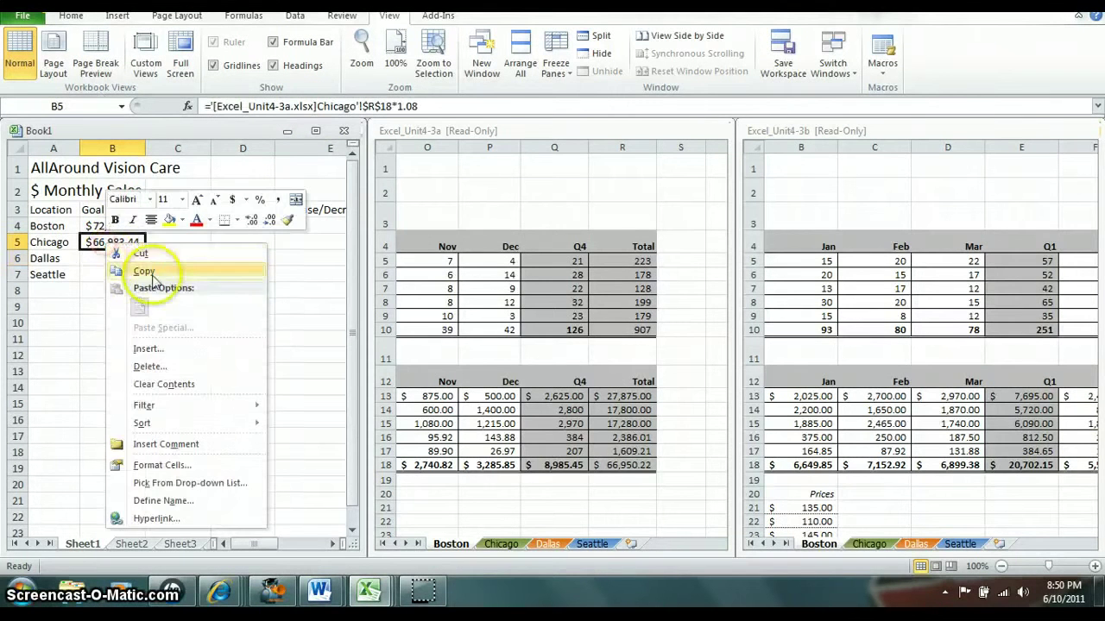
left_click(142, 271)
left_click(105, 259)
right_click(105, 259)
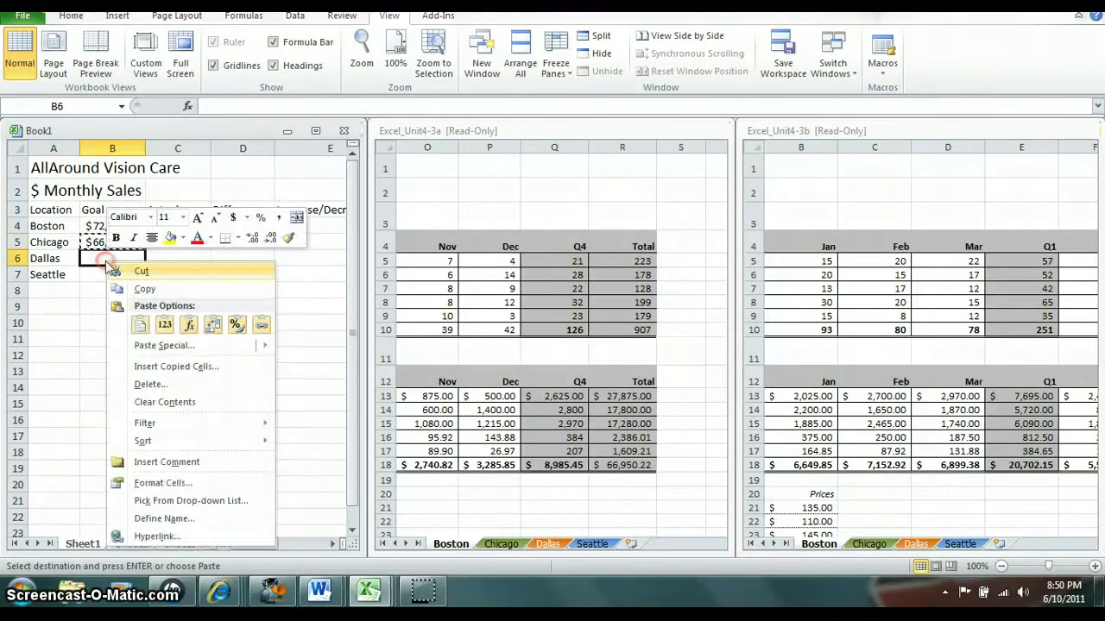
left_click(189, 326)
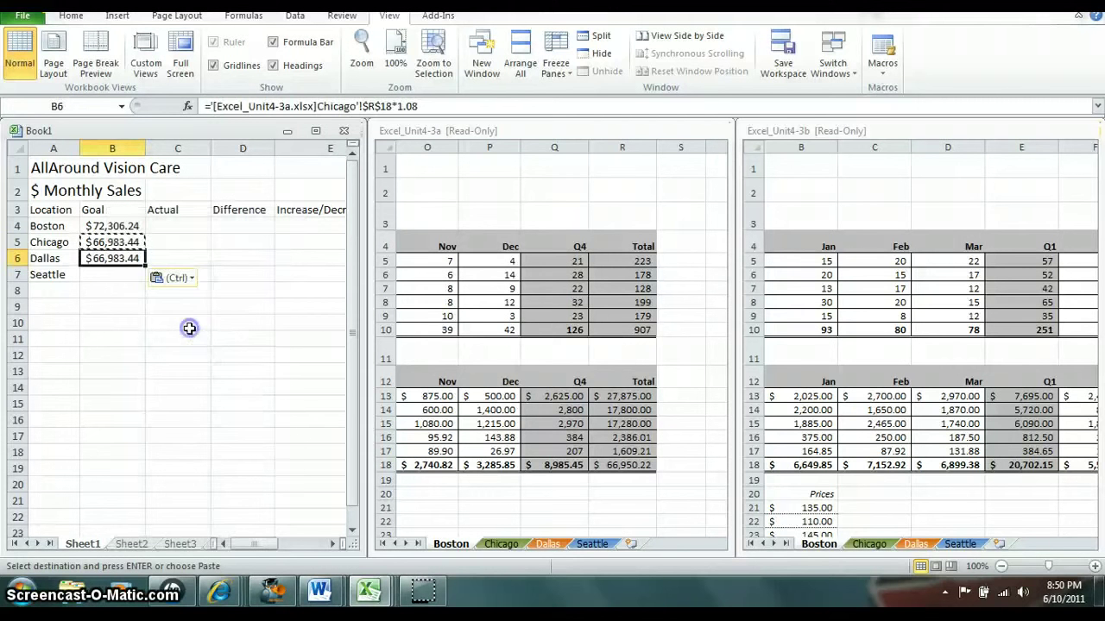
- Replace the sheet name in Dallas's goal formula in B6 with Dallas
left_click(357, 105)
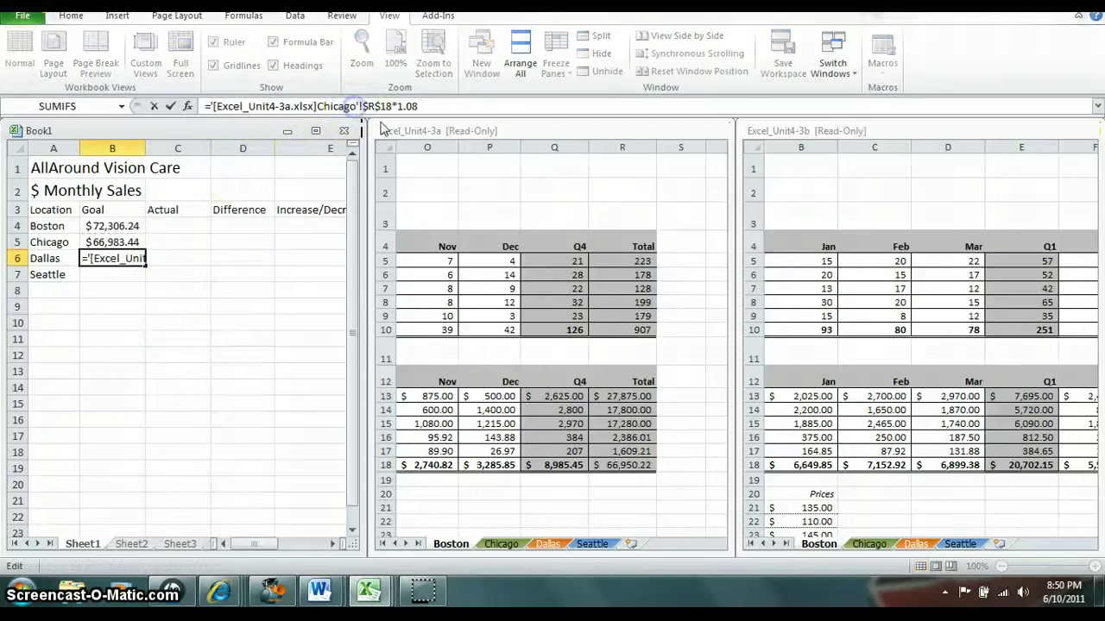
key("BackSpace")
key("BackSpace")
key("BackSpace")
key("BackSpace")
key("BackSpace")
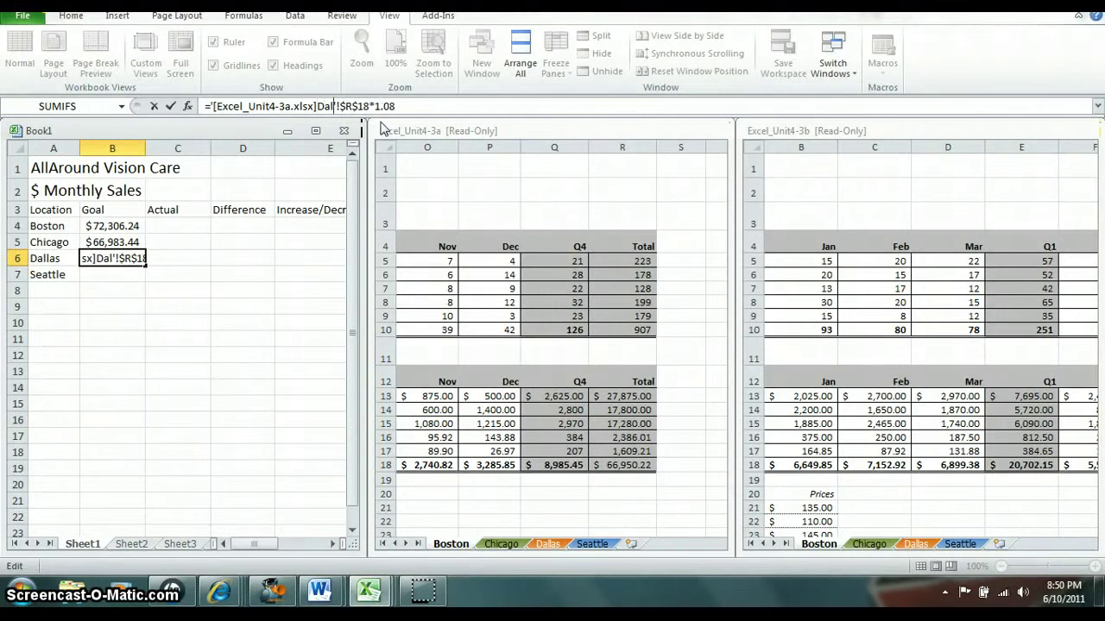
key("Return")
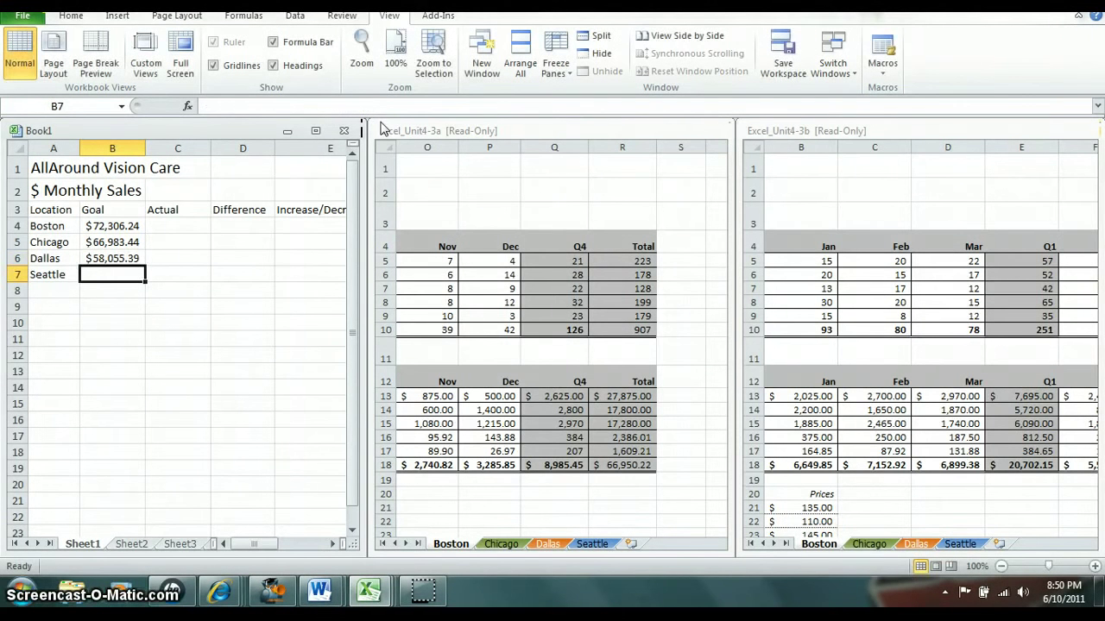
- Copy Dallas's goal formula from B6 and paste only the formula into Seattle's goal cell B7
left_click(100, 258)
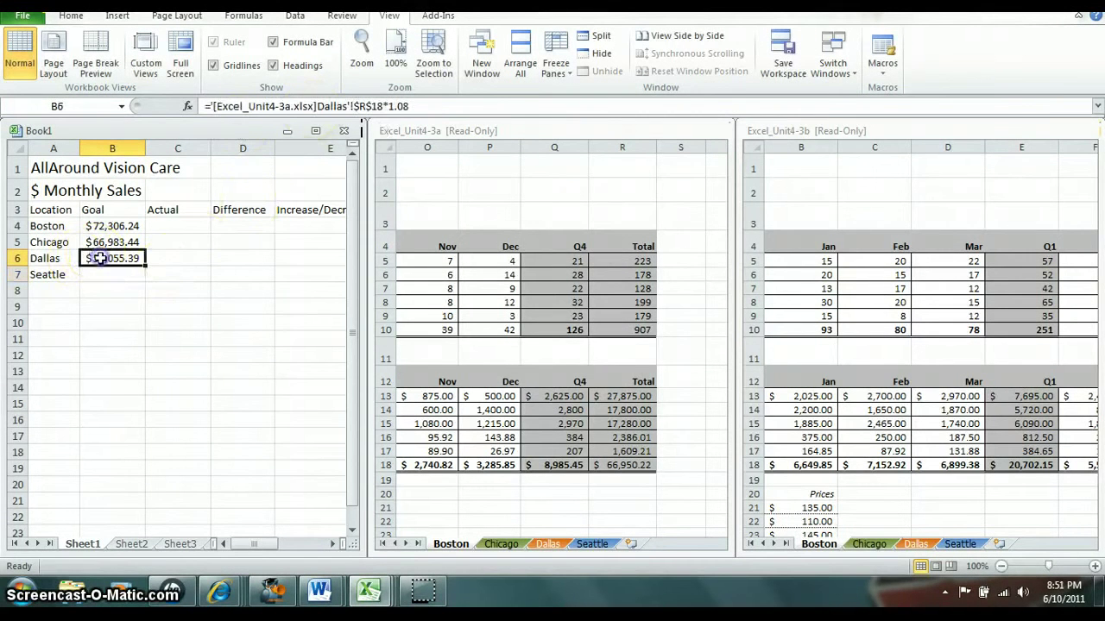
right_click(100, 258)
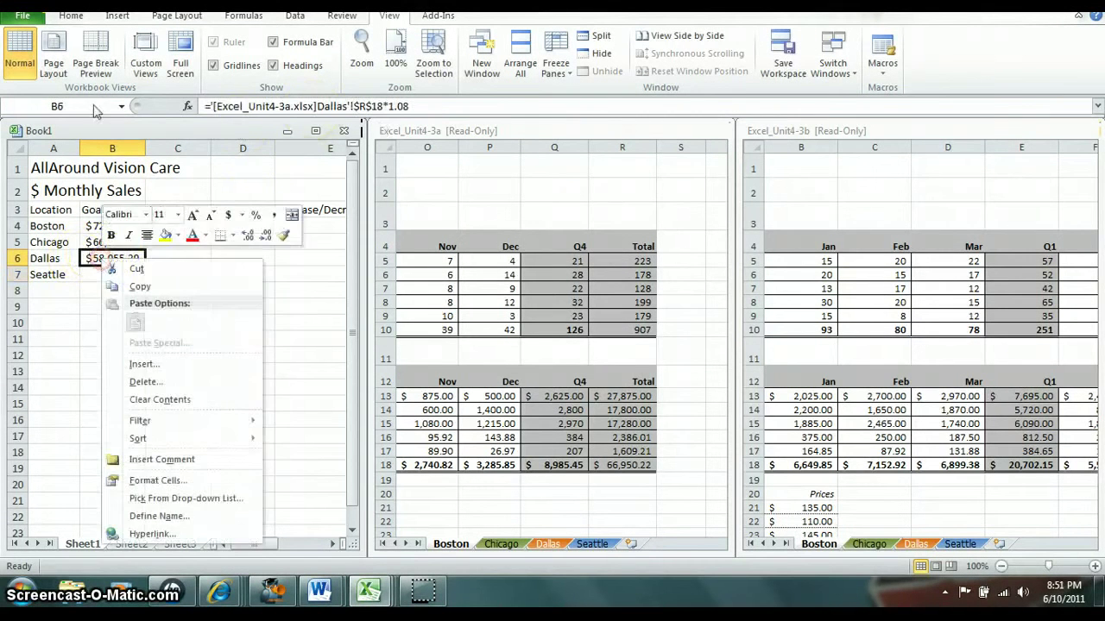
left_click(162, 287)
left_click(112, 275)
right_click(115, 280)
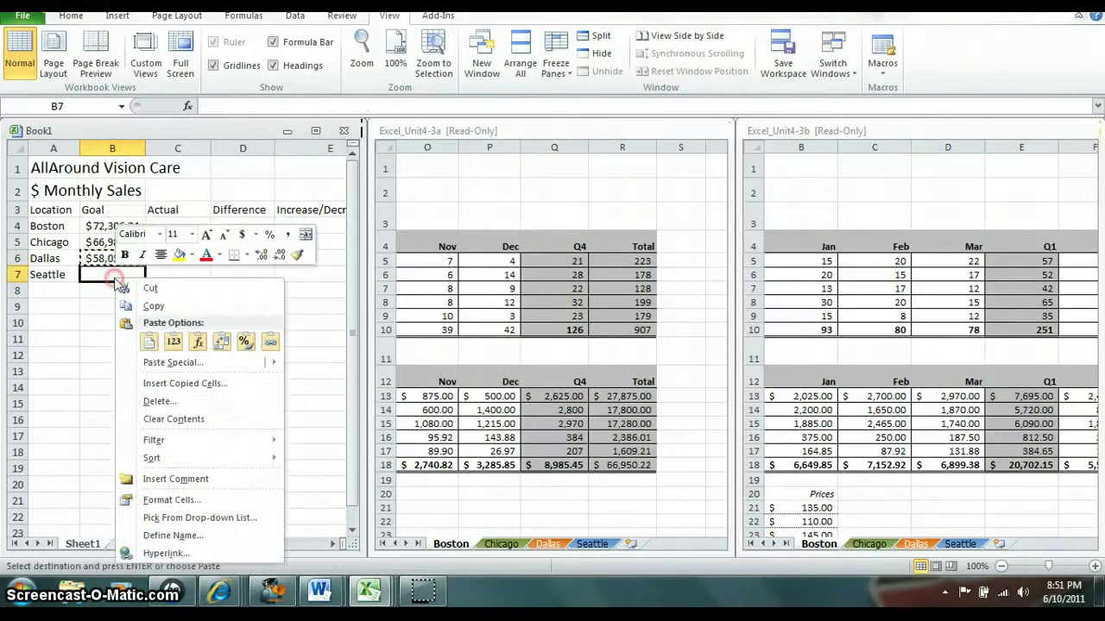
left_click(198, 342)
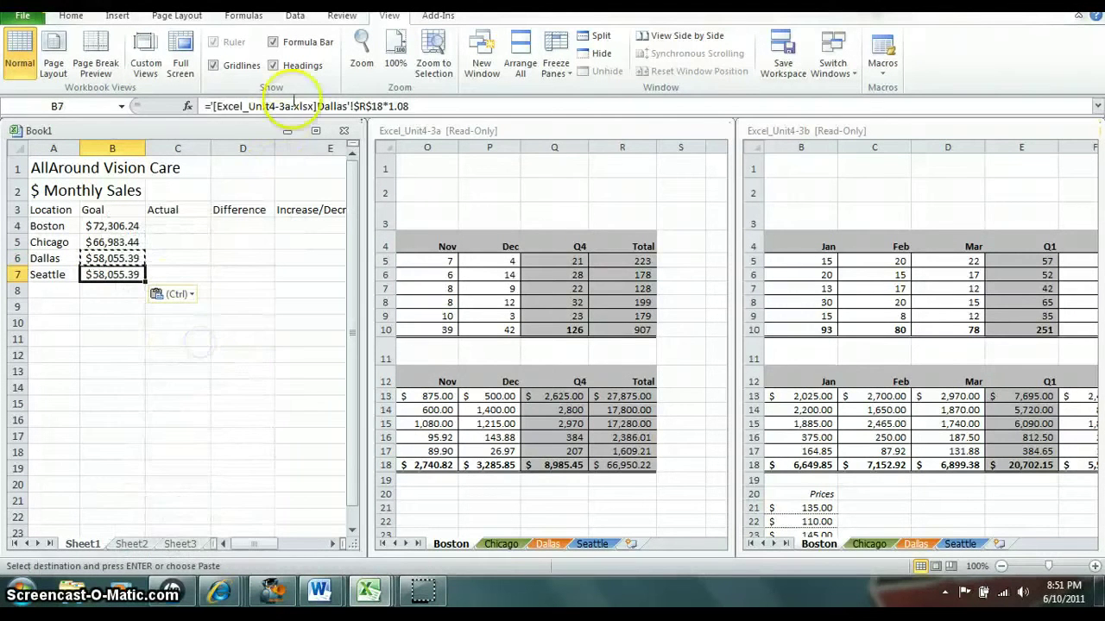
- Replace the sheet name in Seattle's goal formula in B7 with Seattle
left_click(345, 105)
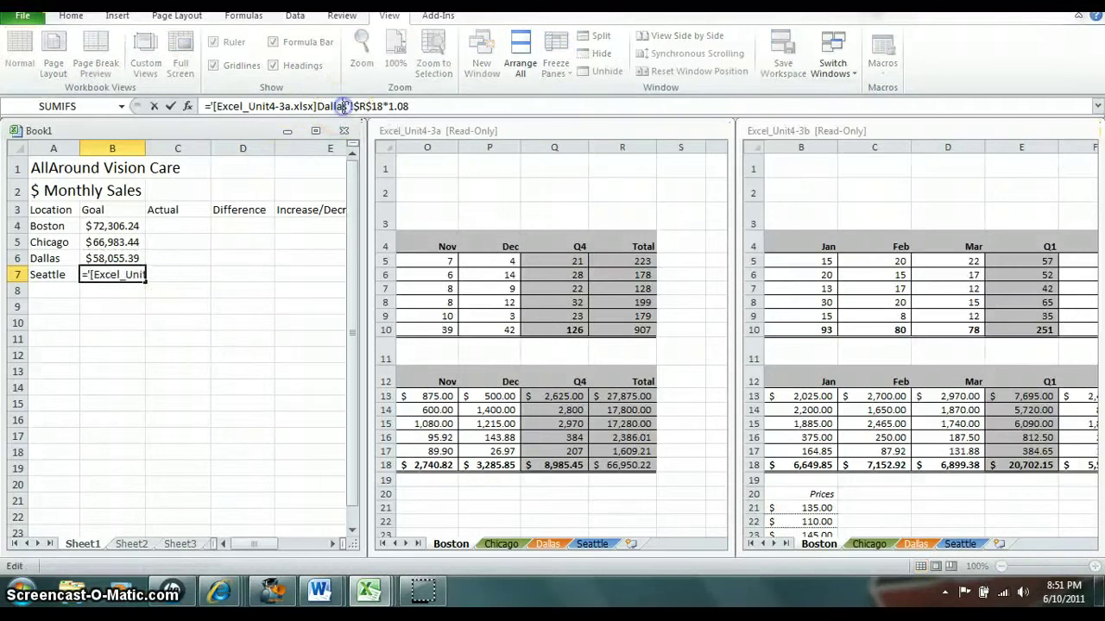
key("BackSpace")
key("BackSpace")
key("BackSpace")
key("BackSpace")
key("BackSpace")
key("BackSpace")
type("se")
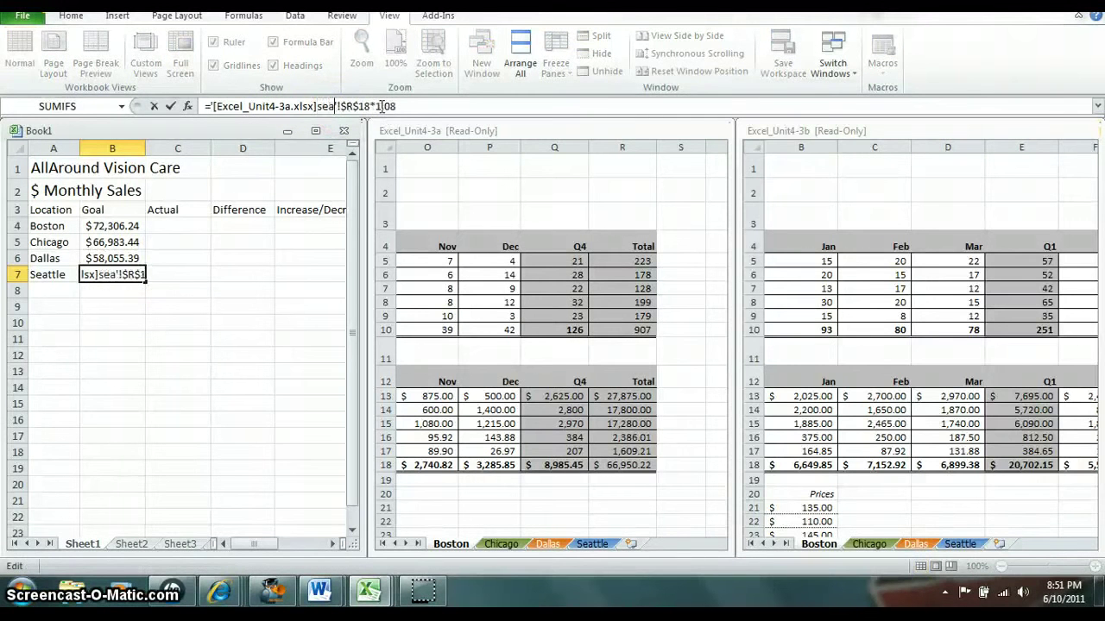
key("BackSpace")
type("Se")
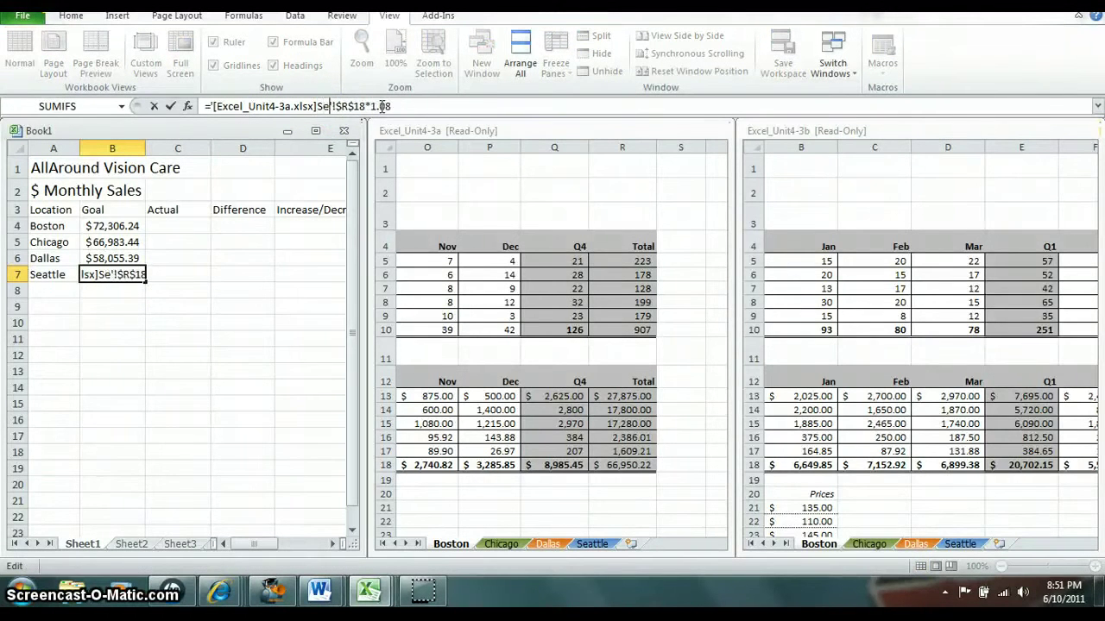
type("attle")
key("Return")
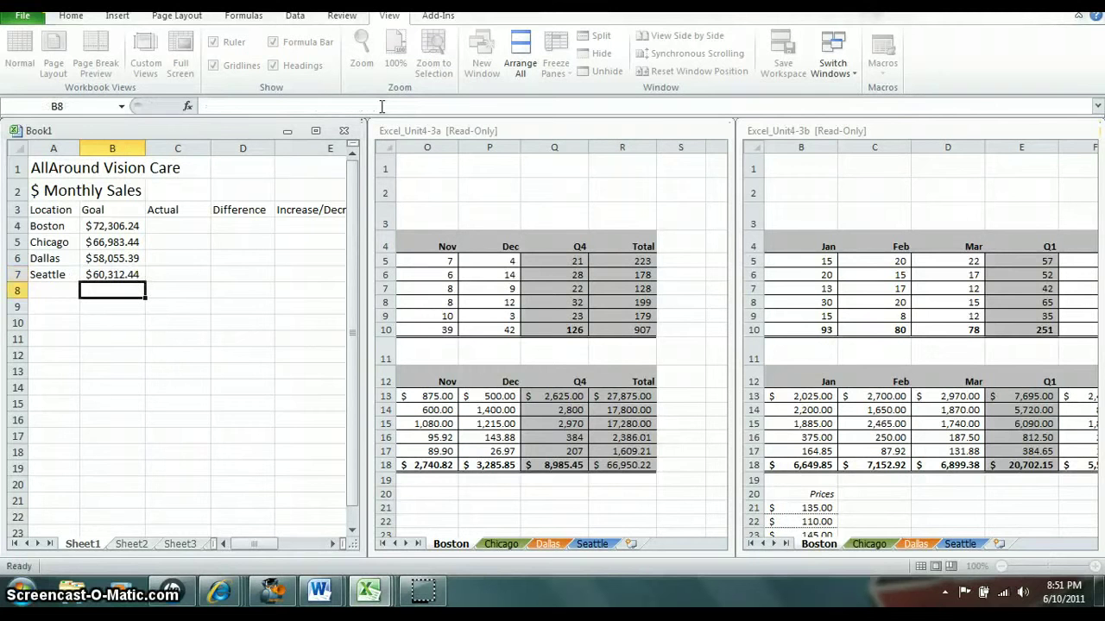
left_click(184, 224)
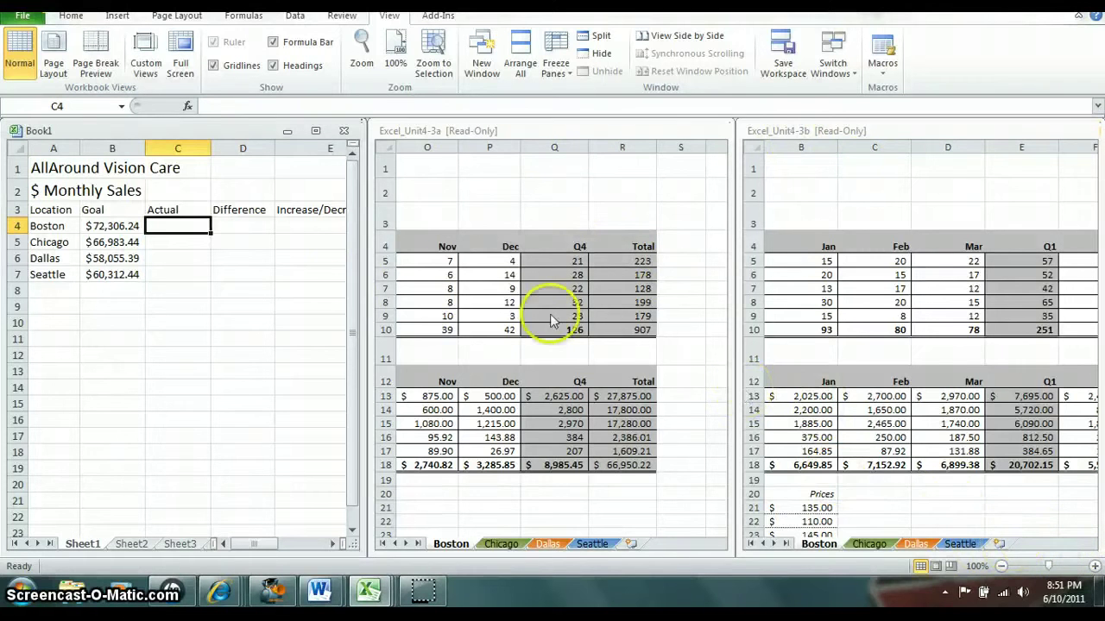
type("=")
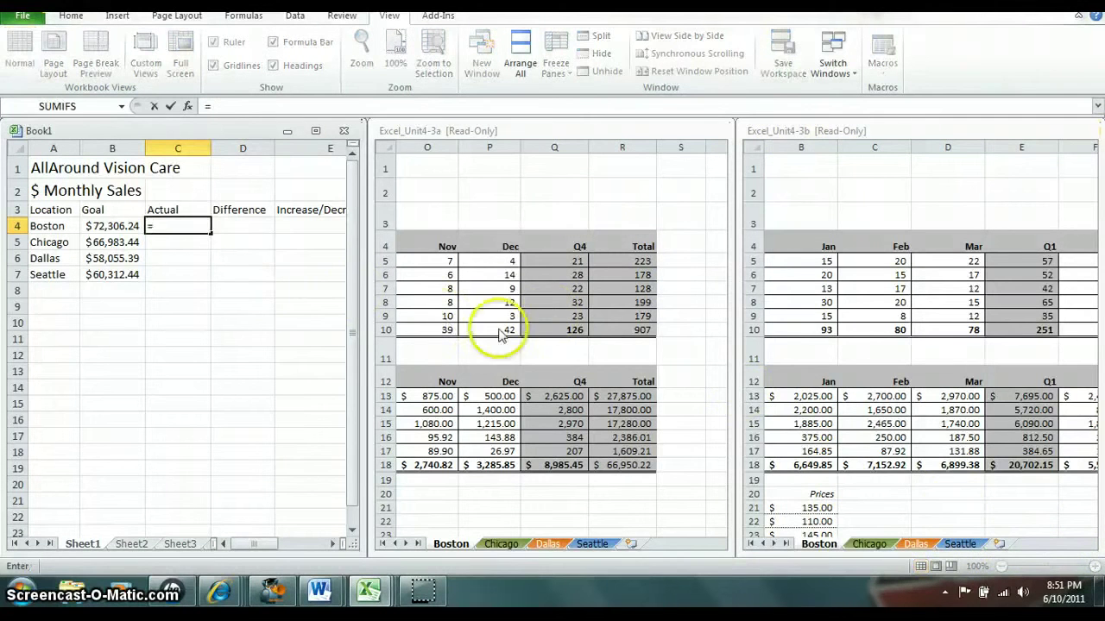
left_click(950, 463)
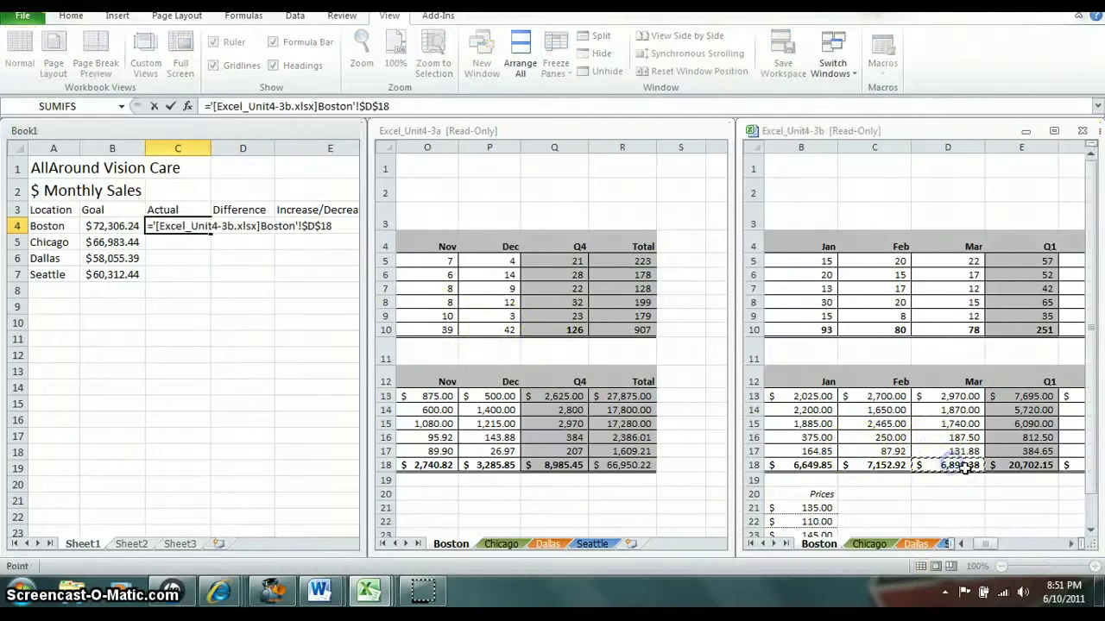
key("Right")
key("Right")
key("Right")
key("Right")
key("Right")
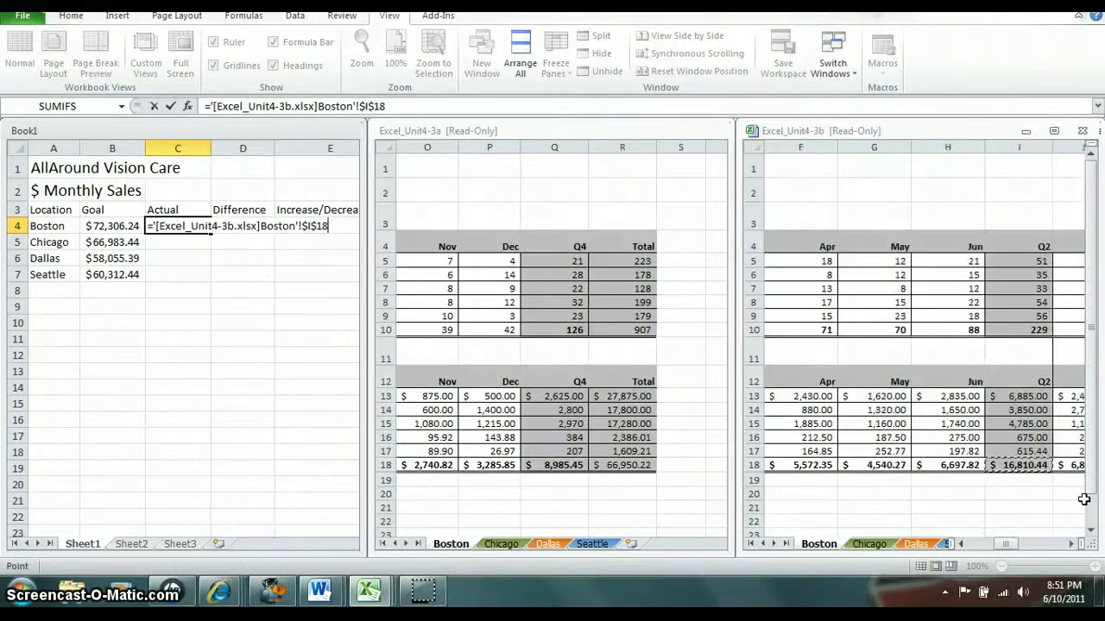
key("Right")
key("Right")
key("Right")
key("Right")
key("Right")
key("Right")
key("Right")
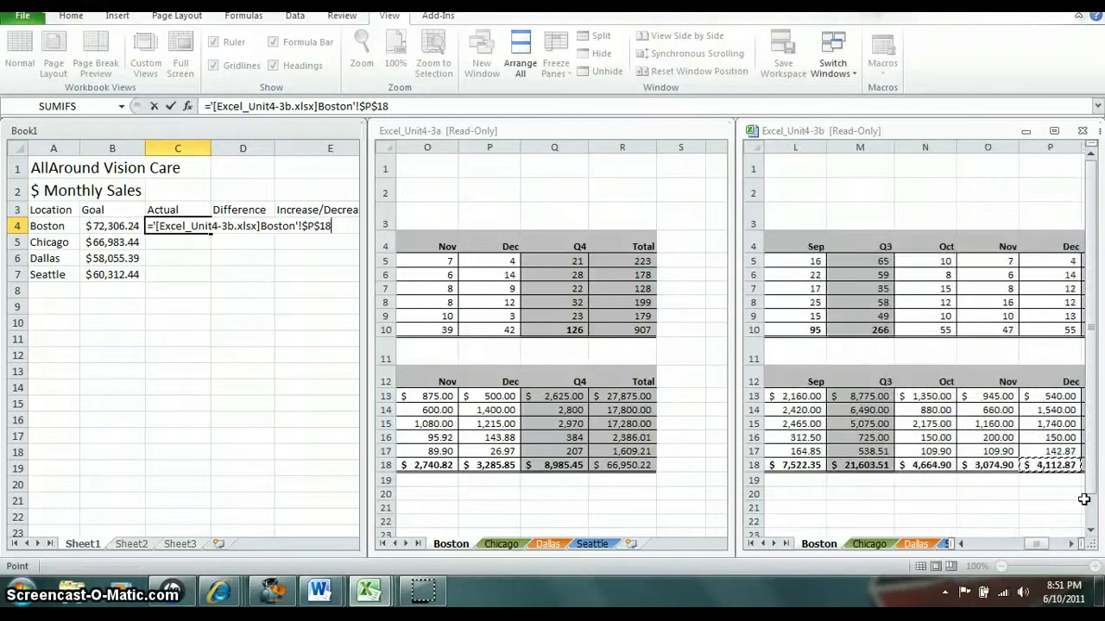
key("Right")
key("Right")
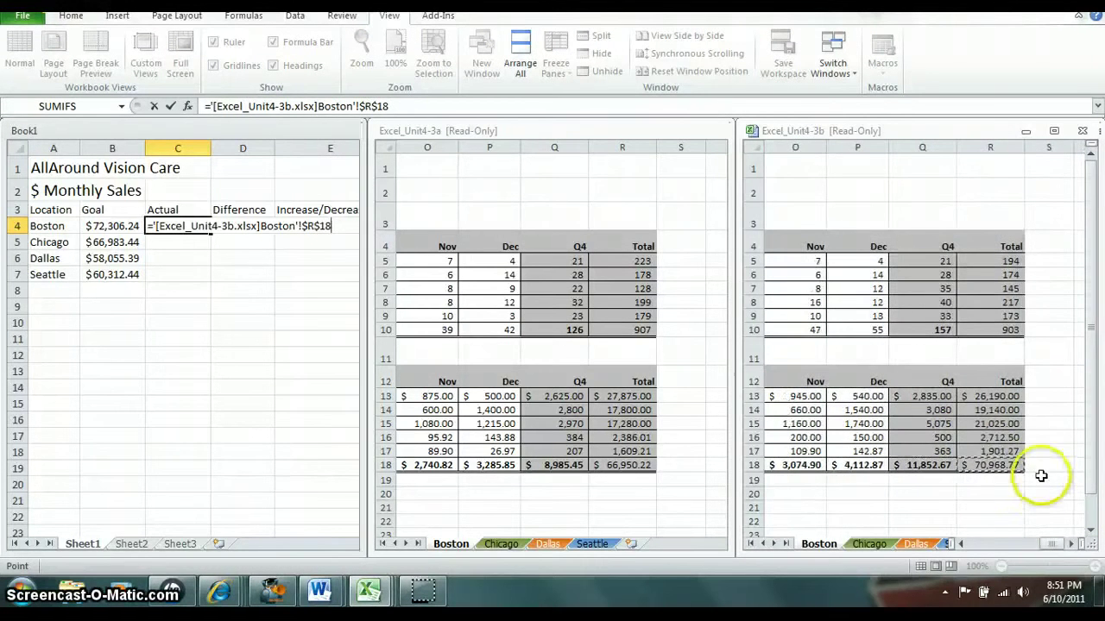
left_click(405, 107)
key("Escape")
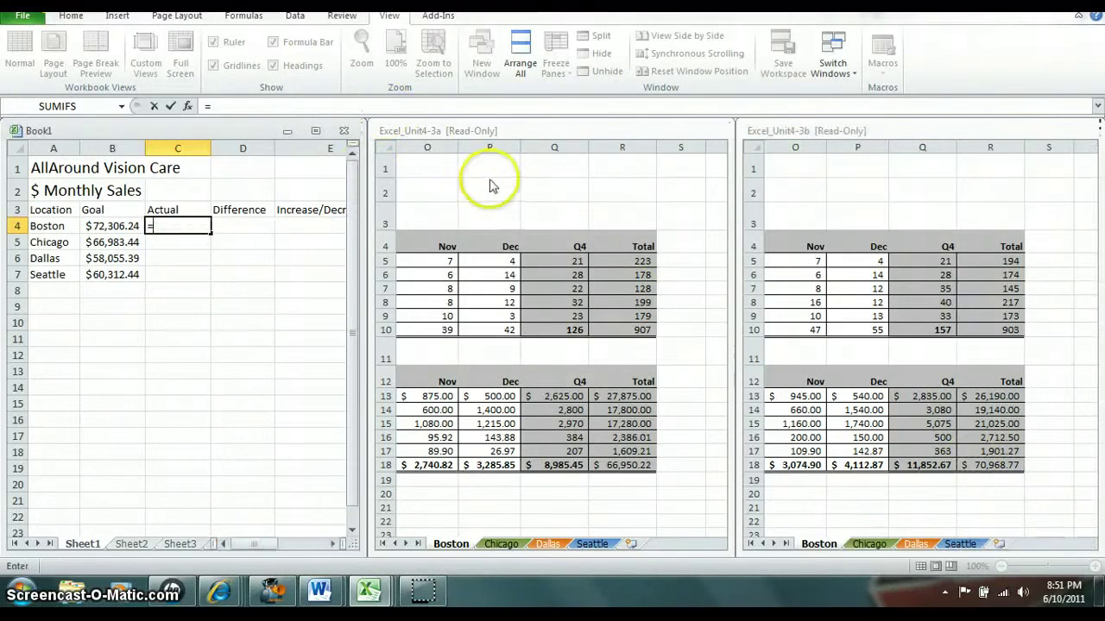
- Enter a Boston actual formula in C4 of Book1 that links to the dollar sales grand total R18 on Excel_Unit4-3b's Boston sheet
type("=")
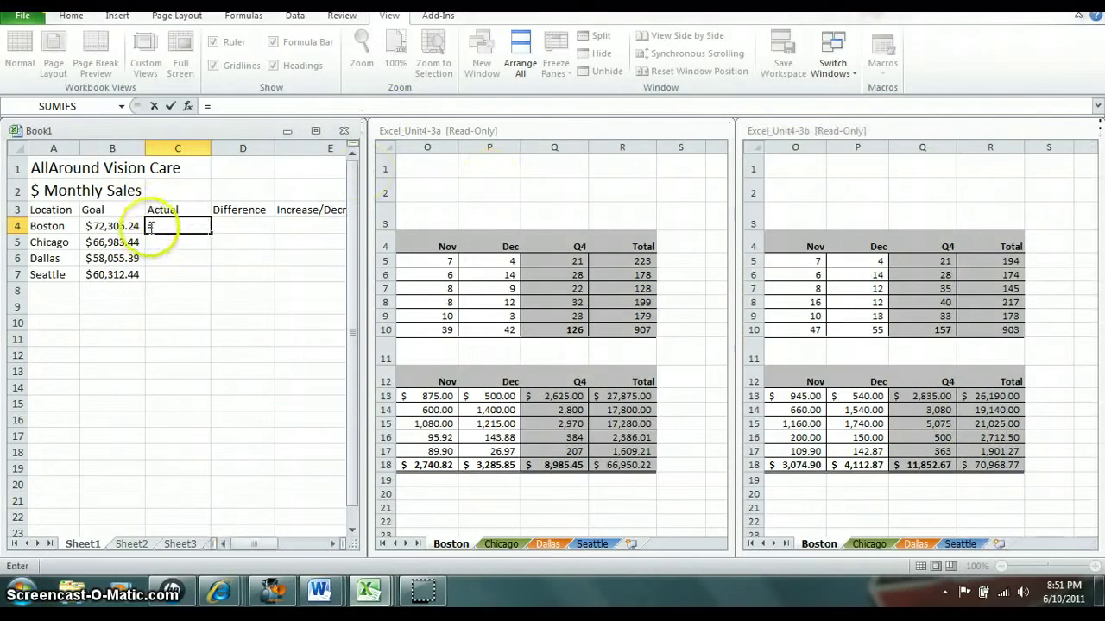
left_click(983, 466)
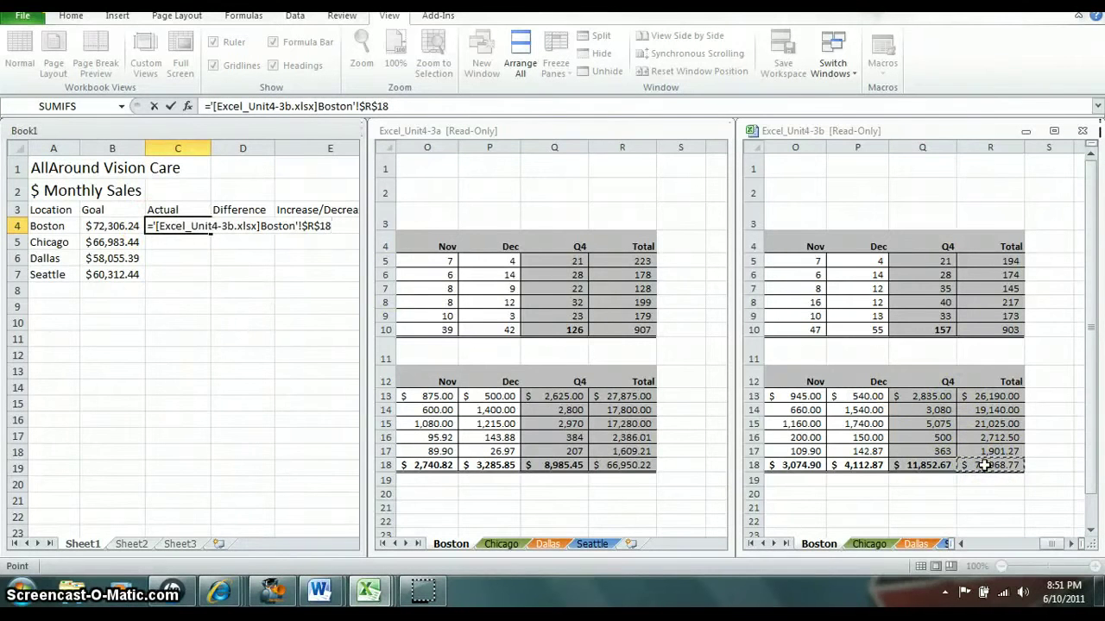
left_click(1002, 470)
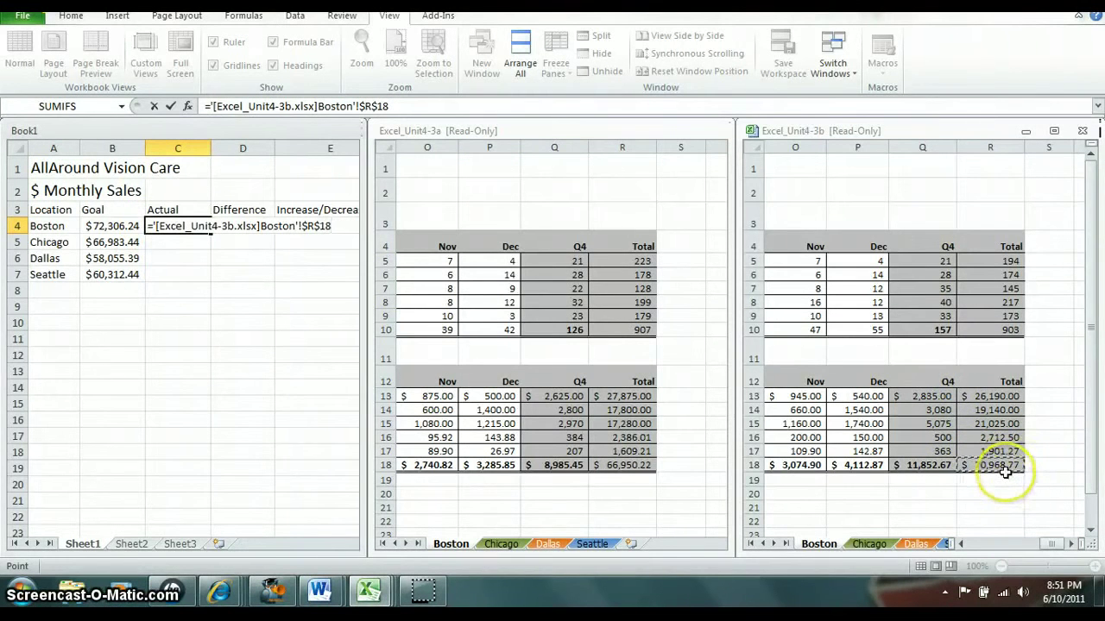
key("Return")
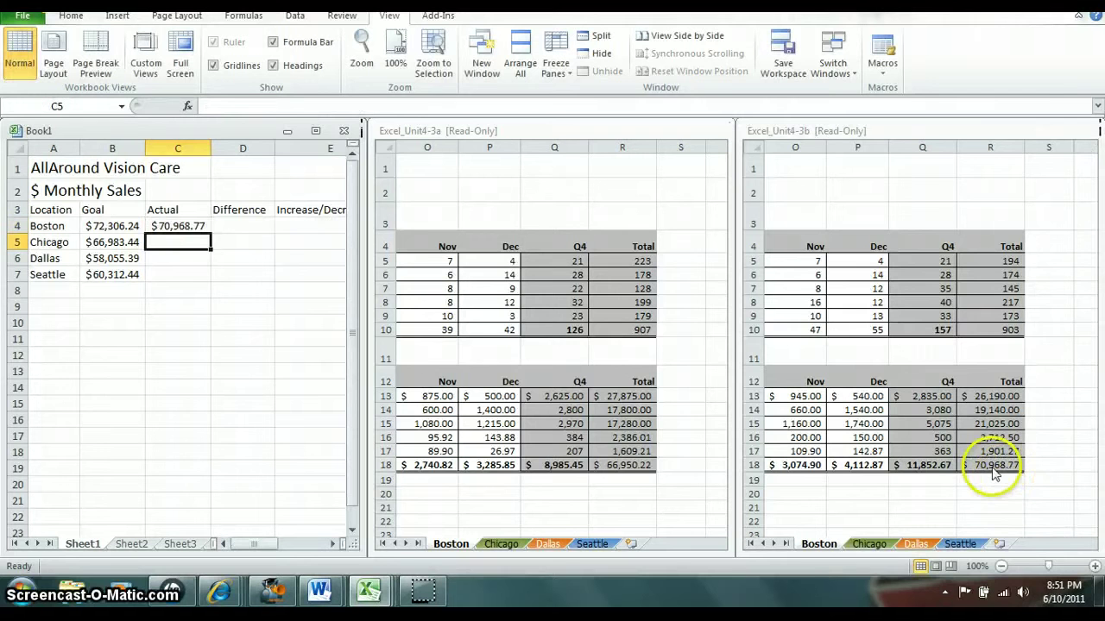
- Copy Boston's actual formula from C4 and paste it into Chicago's actual cell C5
left_click(186, 227)
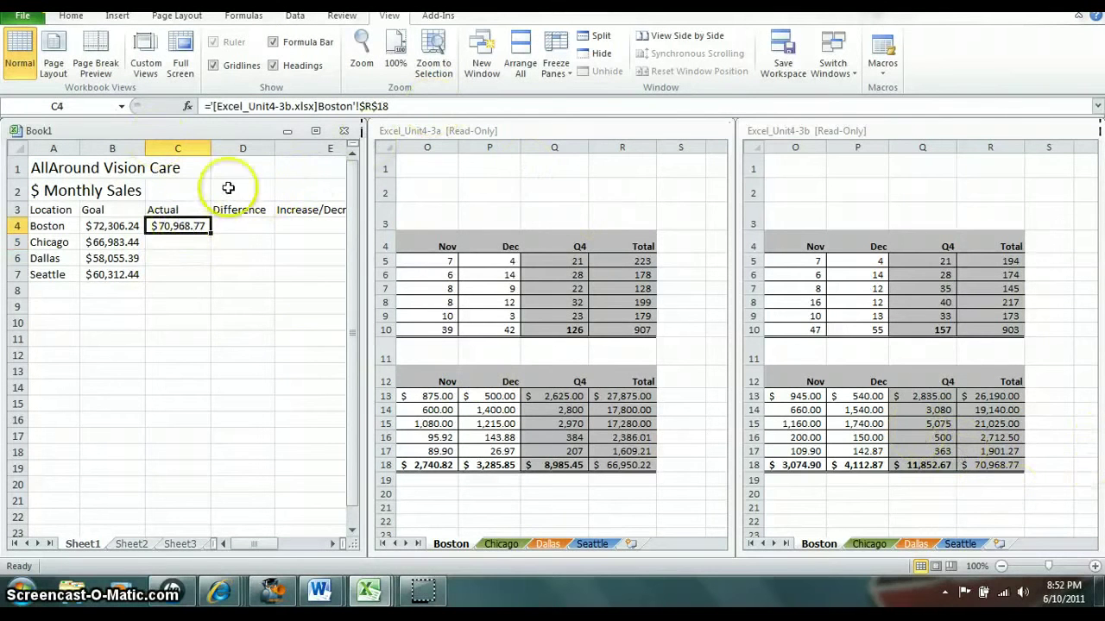
right_click(197, 224)
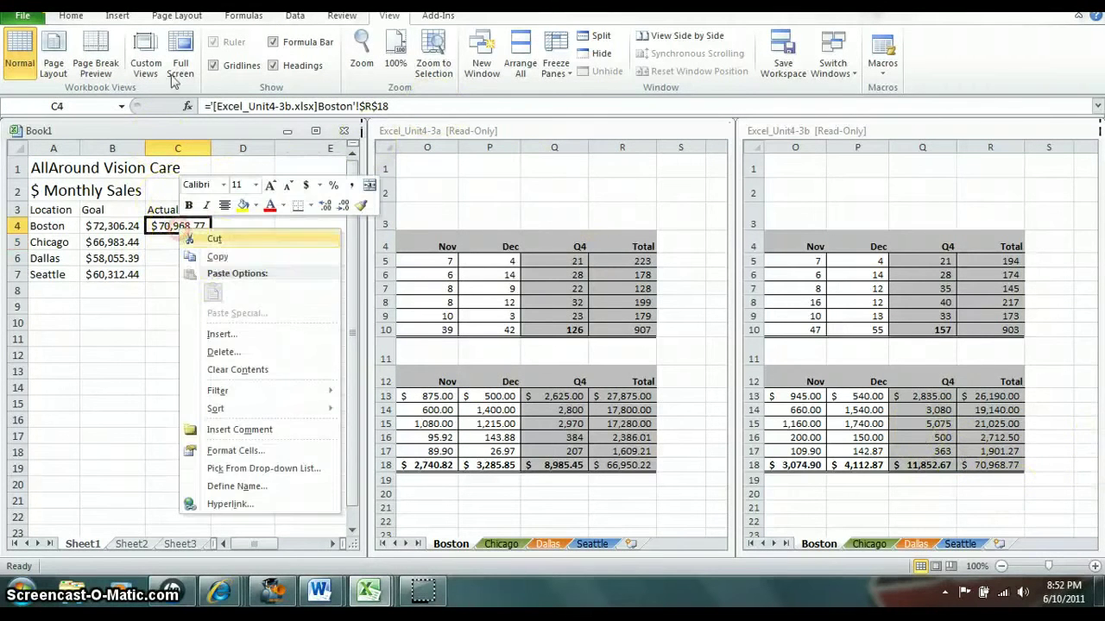
left_click(217, 255)
left_click(169, 240)
right_click(172, 242)
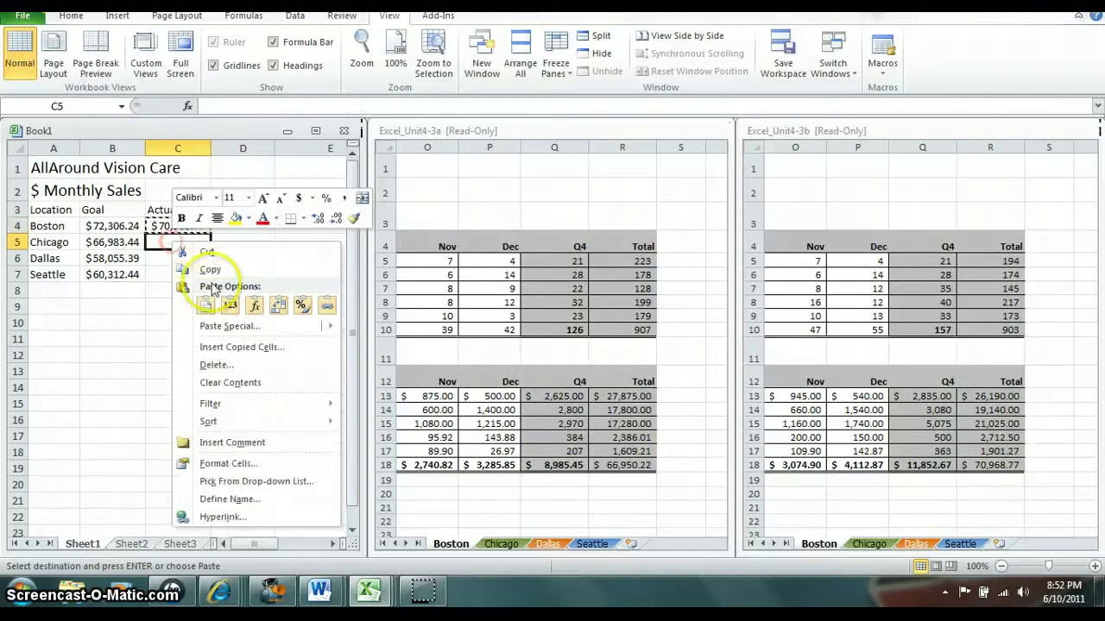
left_click(278, 304)
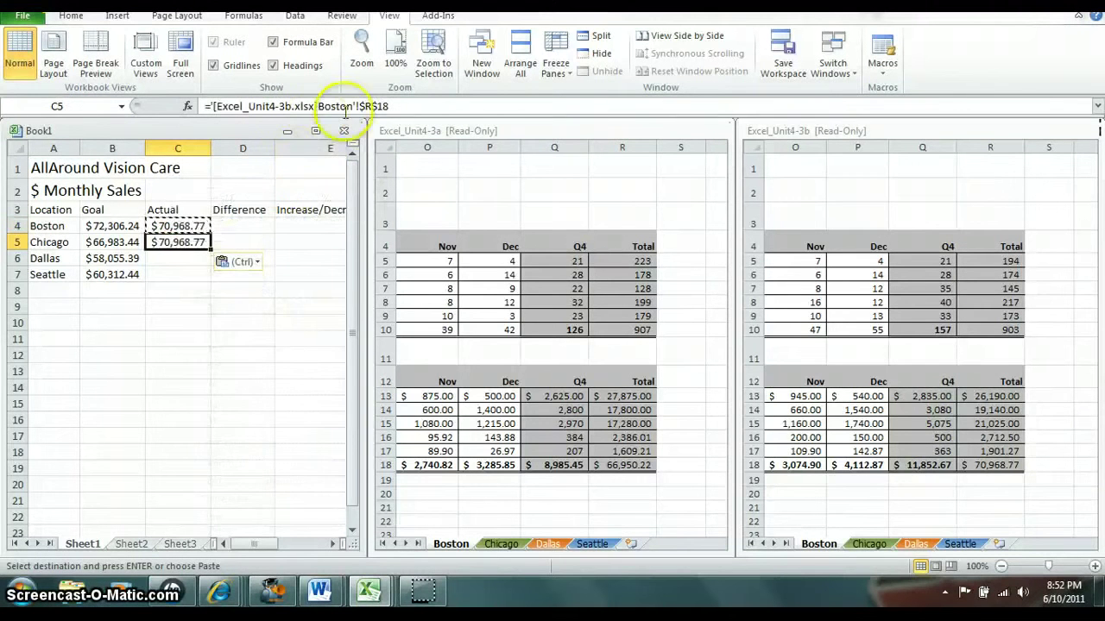
- Replace the sheet name in Chicago's actual formula in C5 with Chicago
left_click(354, 105)
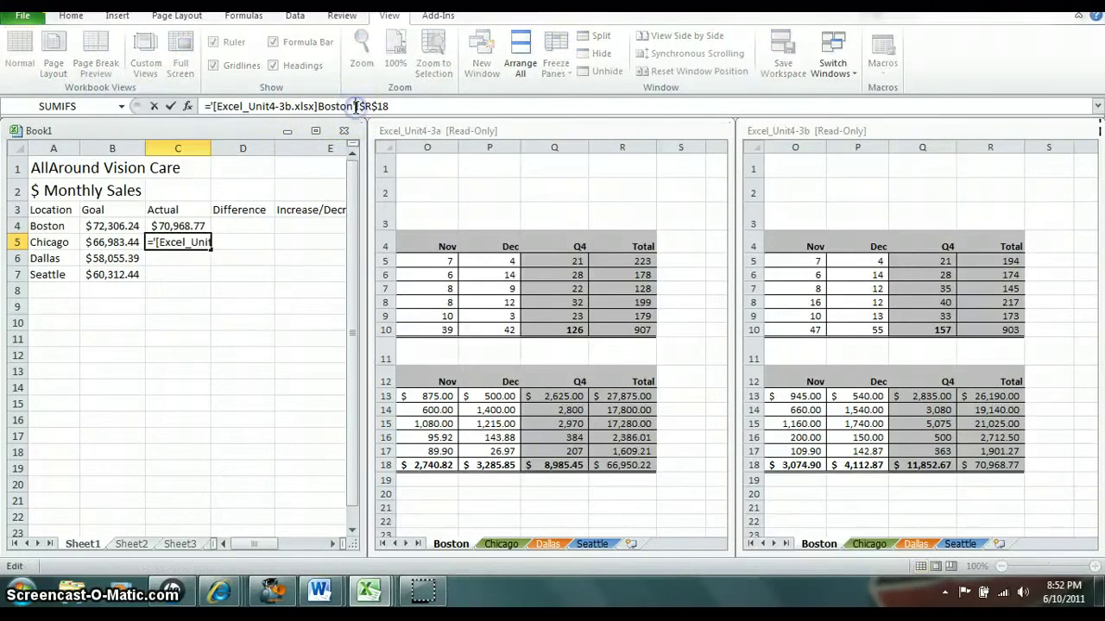
key("BackSpace")
key("BackSpace")
key("BackSpace")
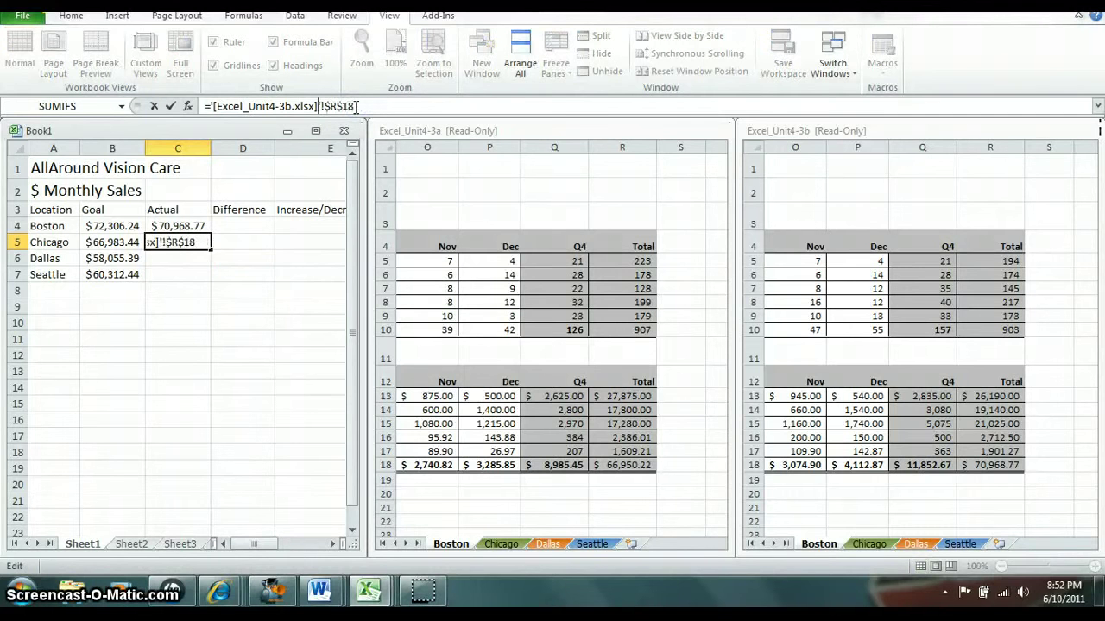
type("Chicago")
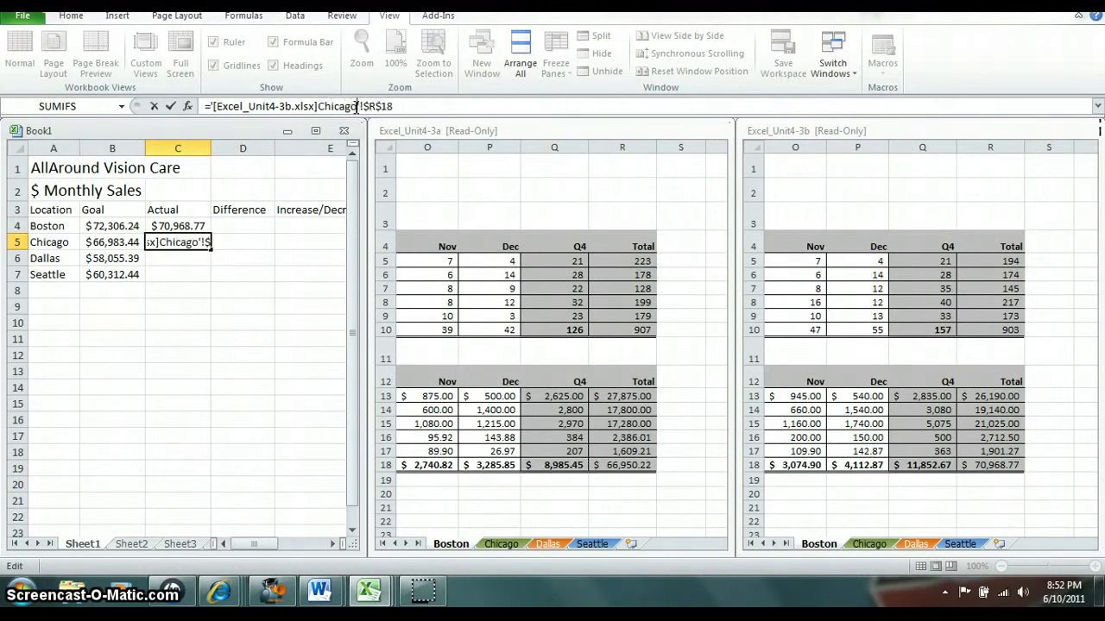
key("Return")
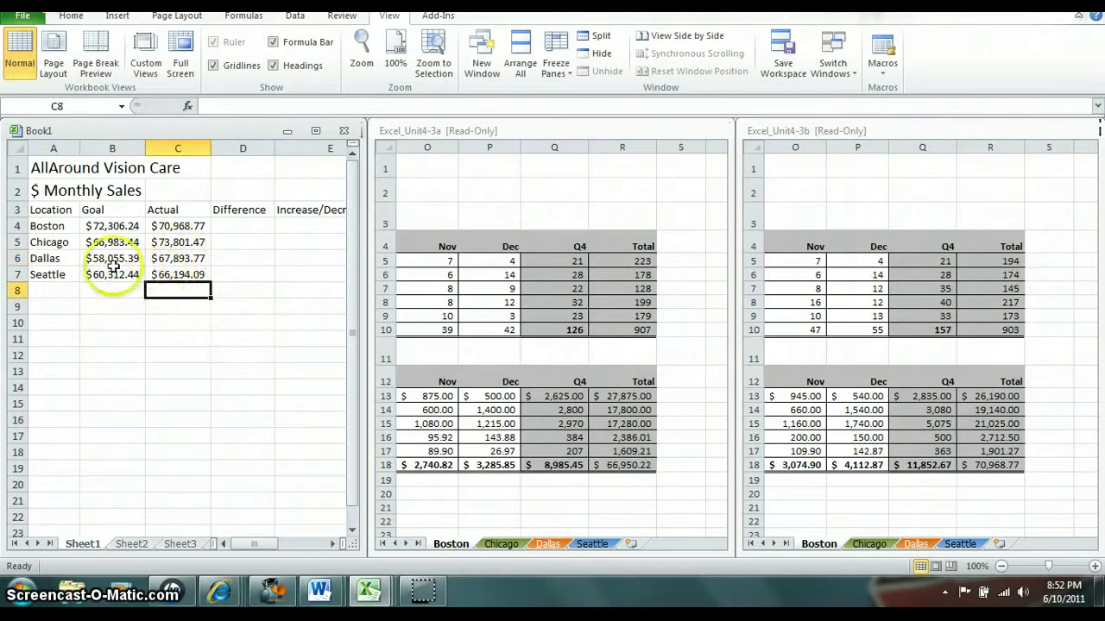
- Enter =C4-B4 as Boston's difference in D4 and fill the formula down through Seattle's row in D7
left_click(238, 228)
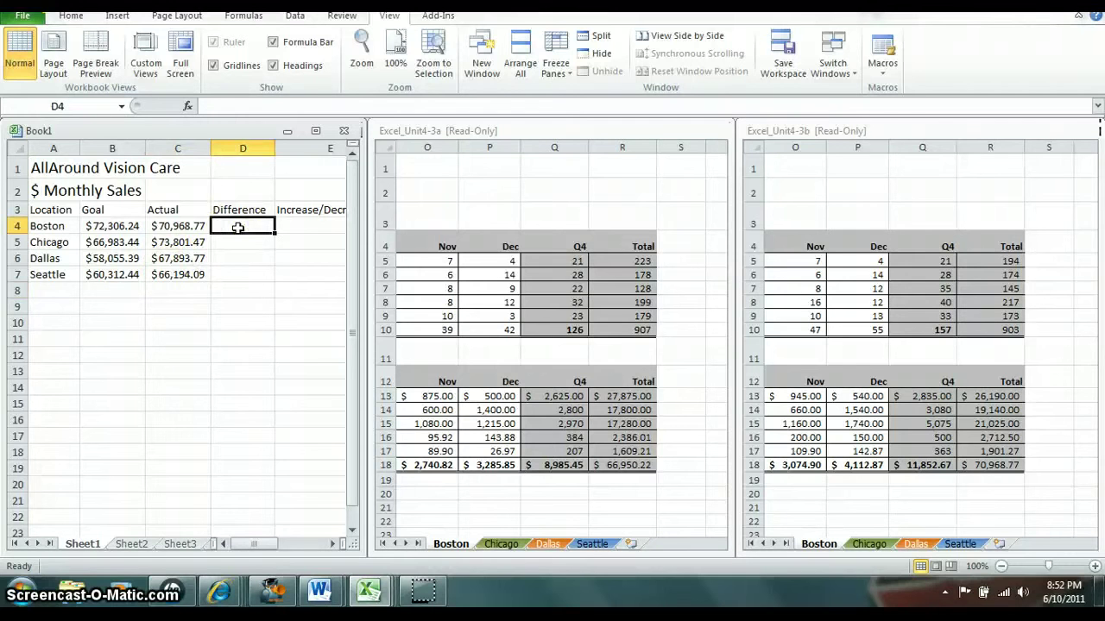
type("=C4")
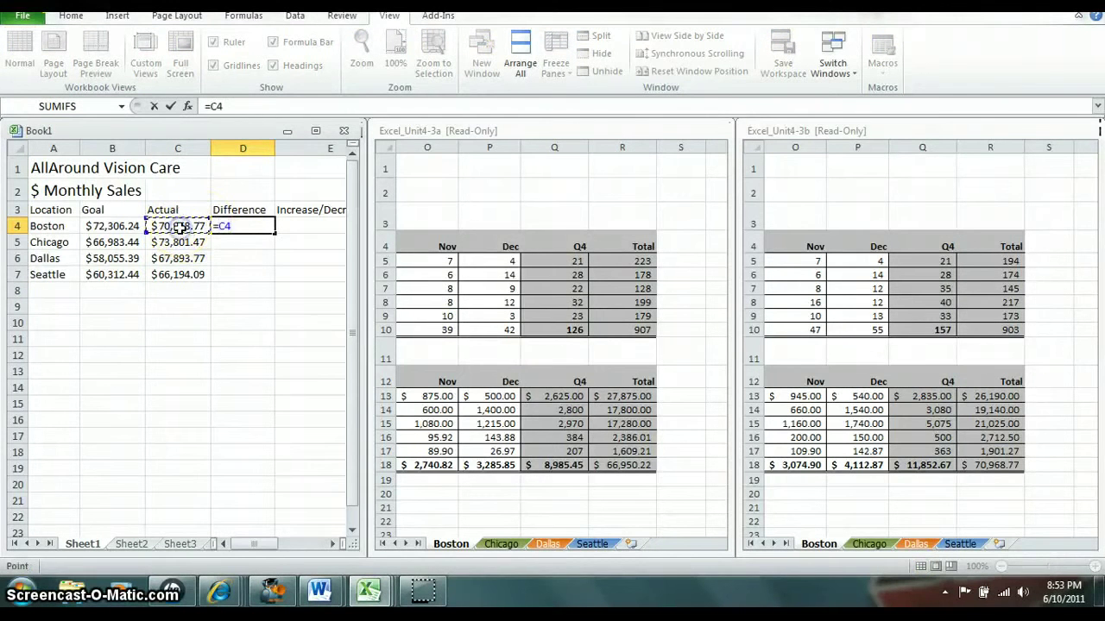
type("-")
left_click(116, 227)
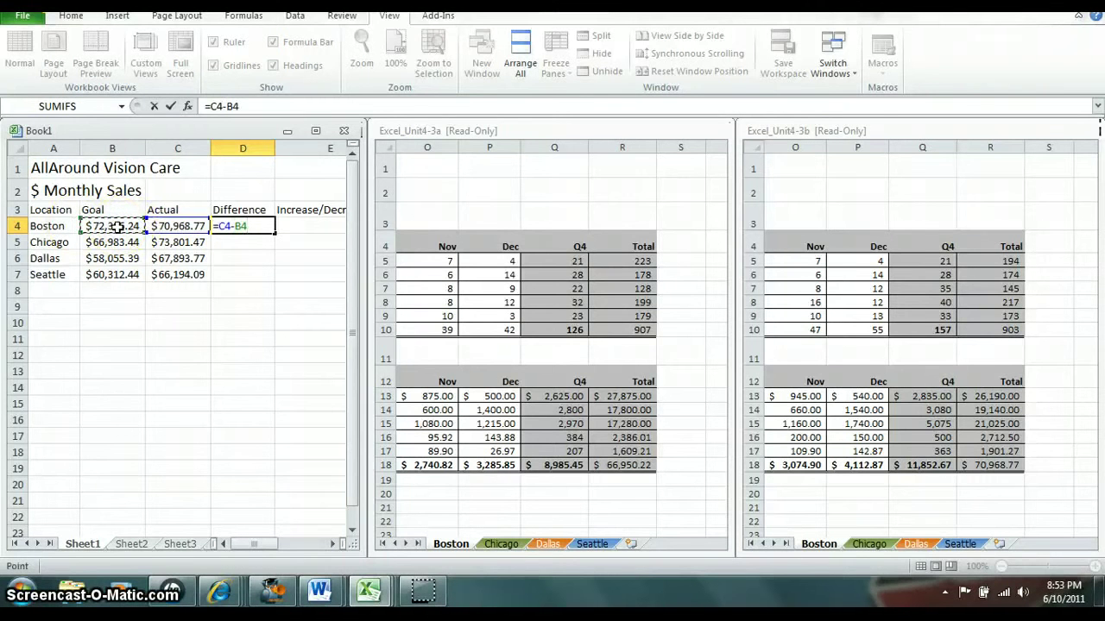
key("Return")
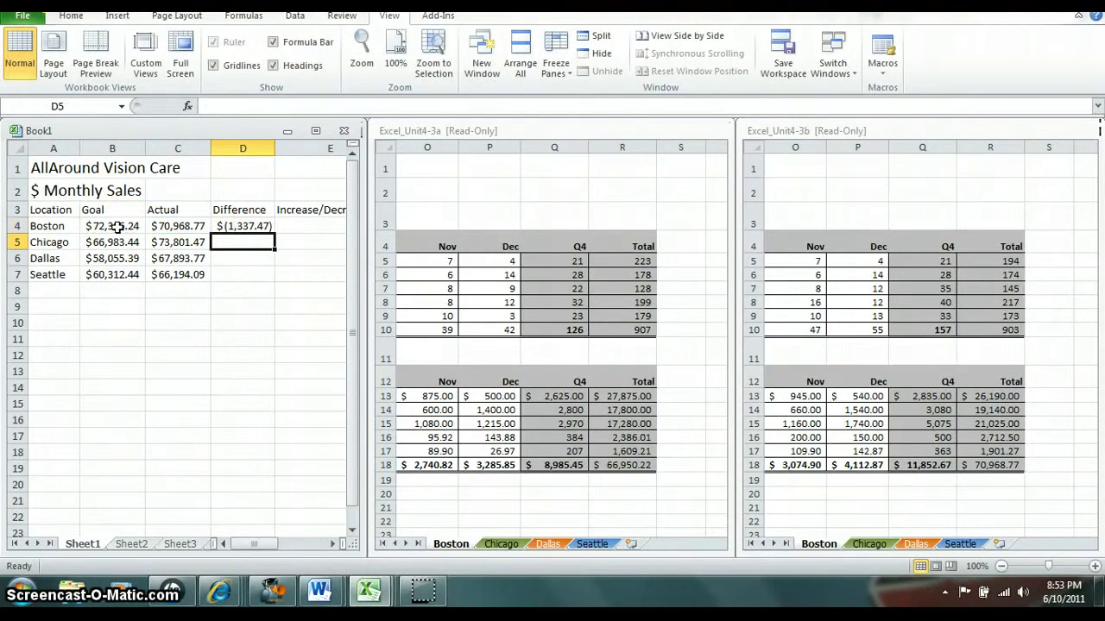
left_click(227, 223)
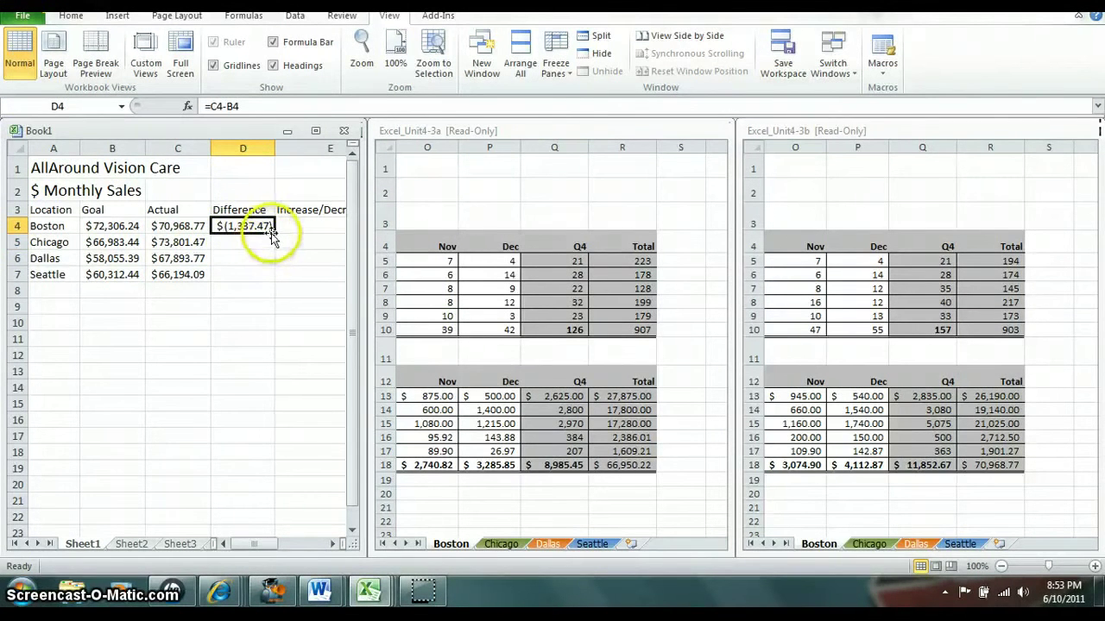
left_click_drag(273, 231, 280, 277)
- Enter =D4/B4 as Boston's increase/decrease percentage in E4 and fill the formula down through E7
left_click(307, 225)
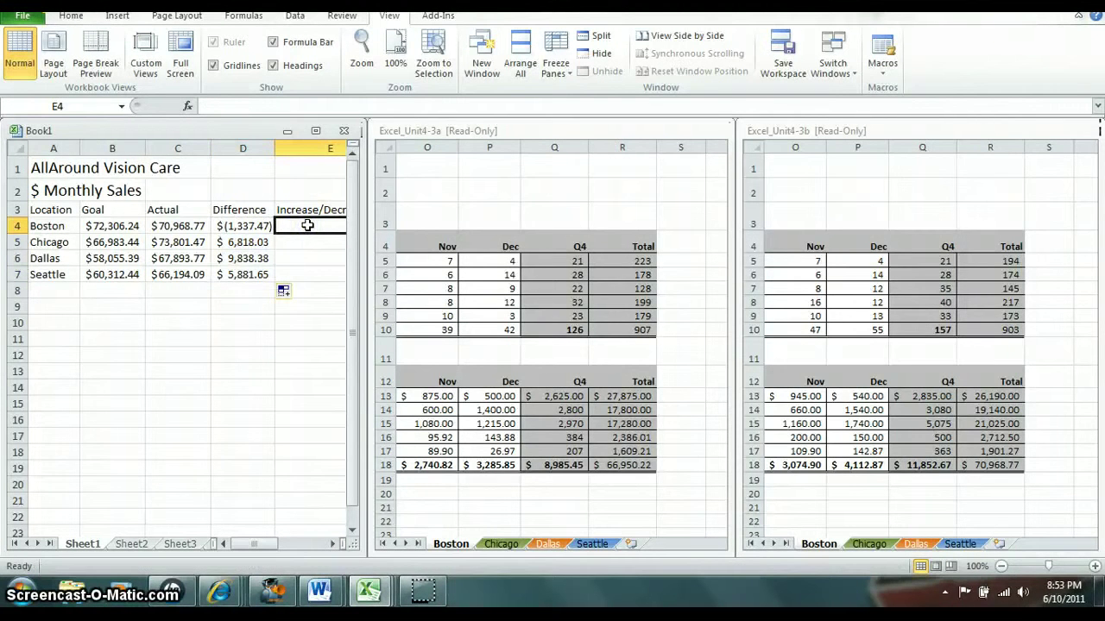
type("=")
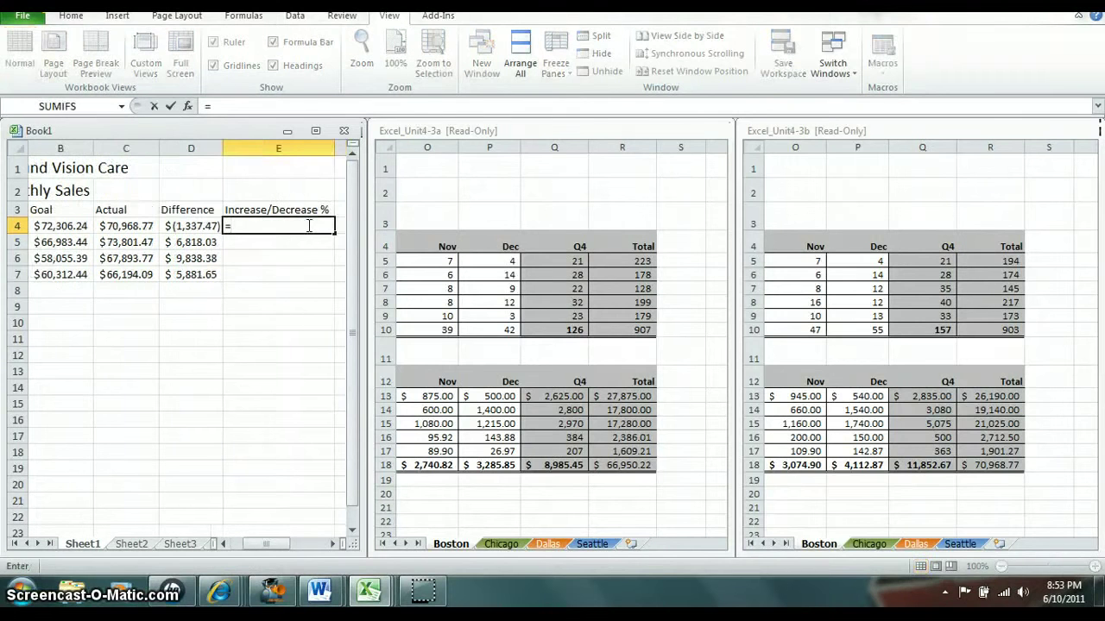
left_click(202, 226)
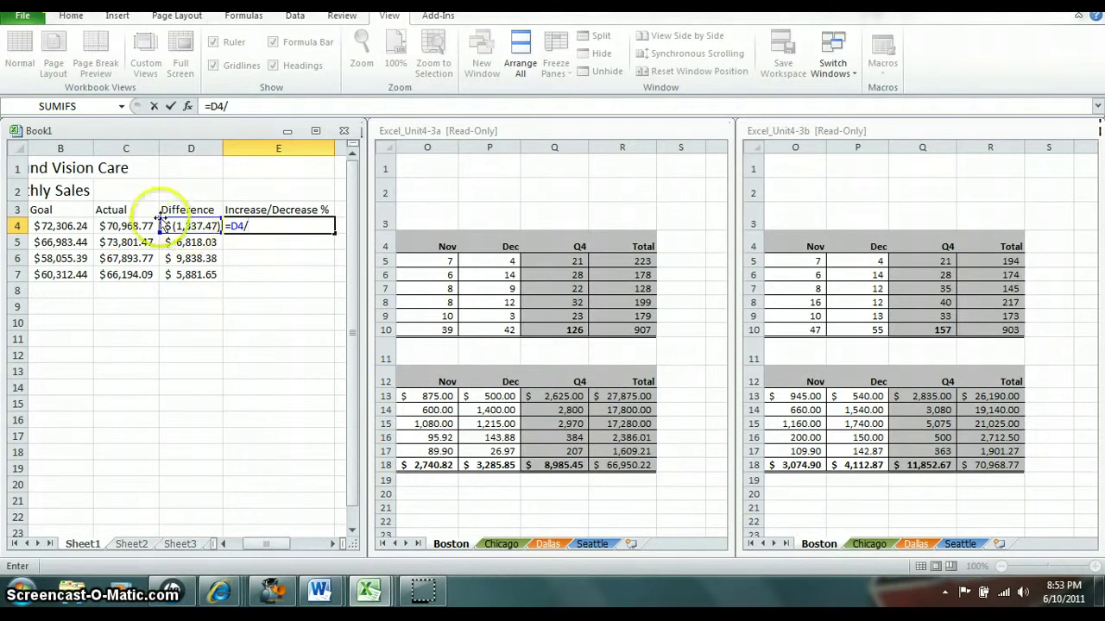
left_click(68, 226)
key("Return")
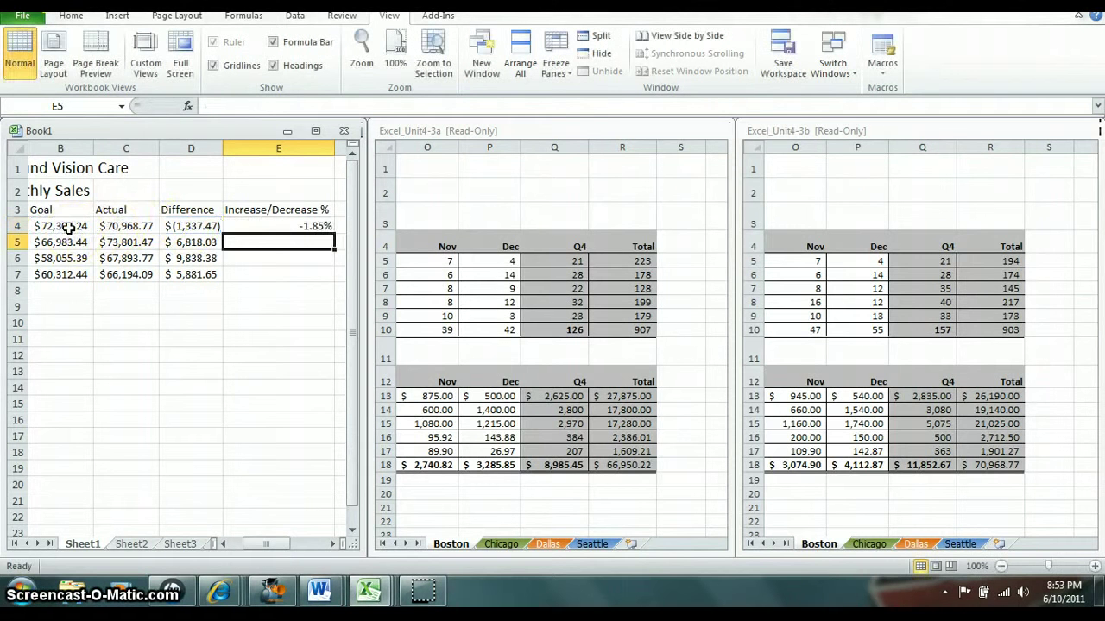
left_click(309, 226)
left_click_drag(334, 233, 363, 273)
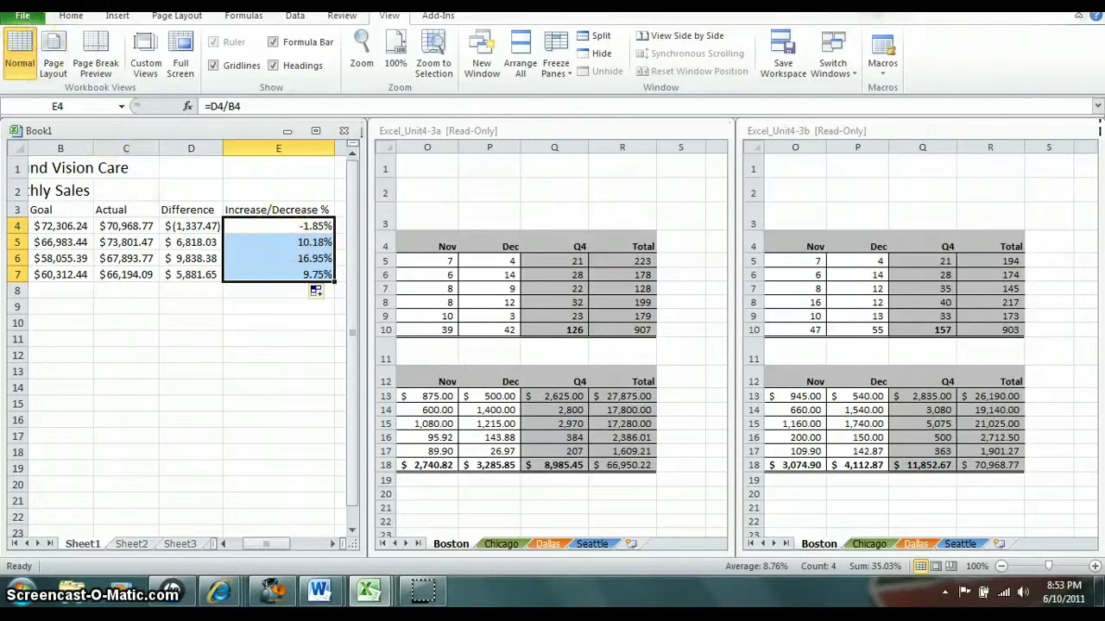
left_click(70, 15)
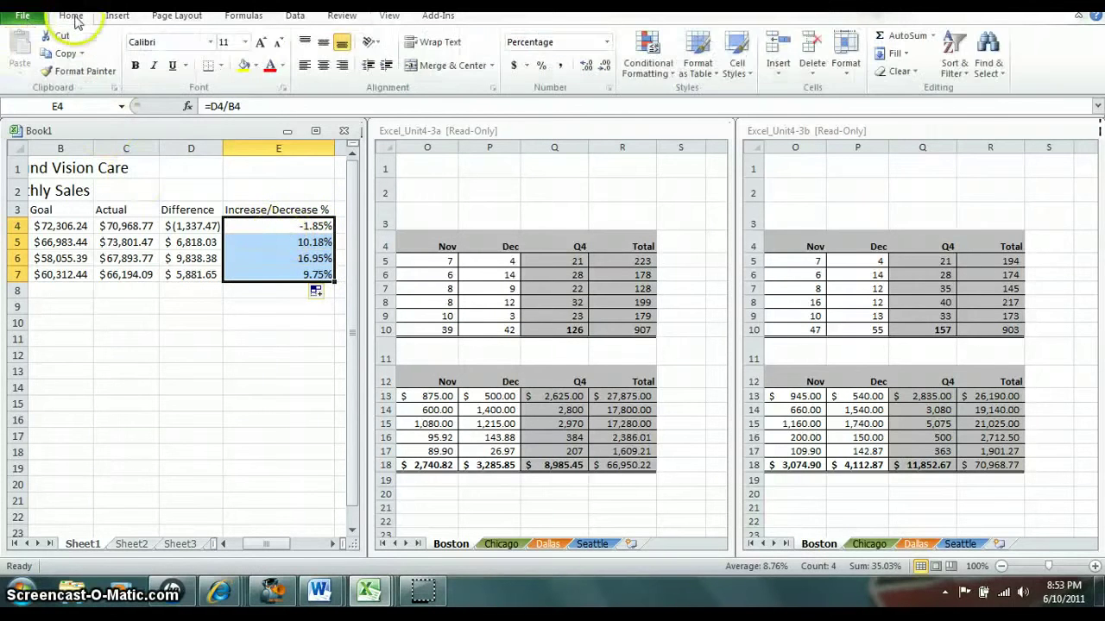
left_click(327, 226)
mouse_move(327, 227)
left_mouse_down()
mouse_move(270, 221)
mouse_move(316, 263)
left_mouse_up()
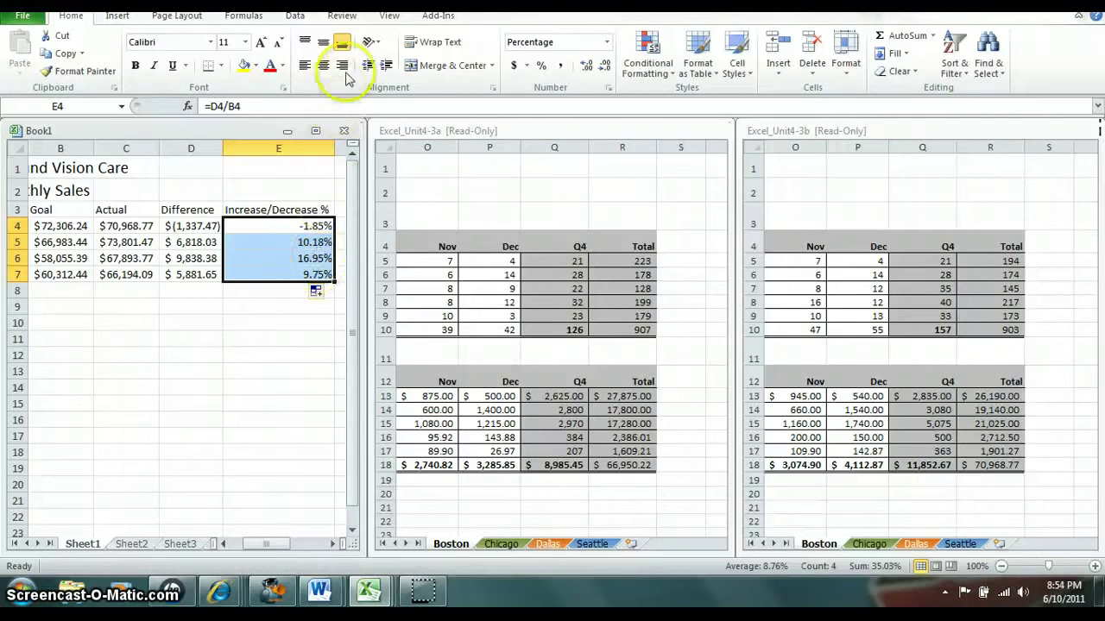
- Break Book1's external links to both source workbooks, Excel_Unit4-3a.xlsx and Excel_Unit4-3b.xlsx
left_click(341, 16)
left_click(297, 17)
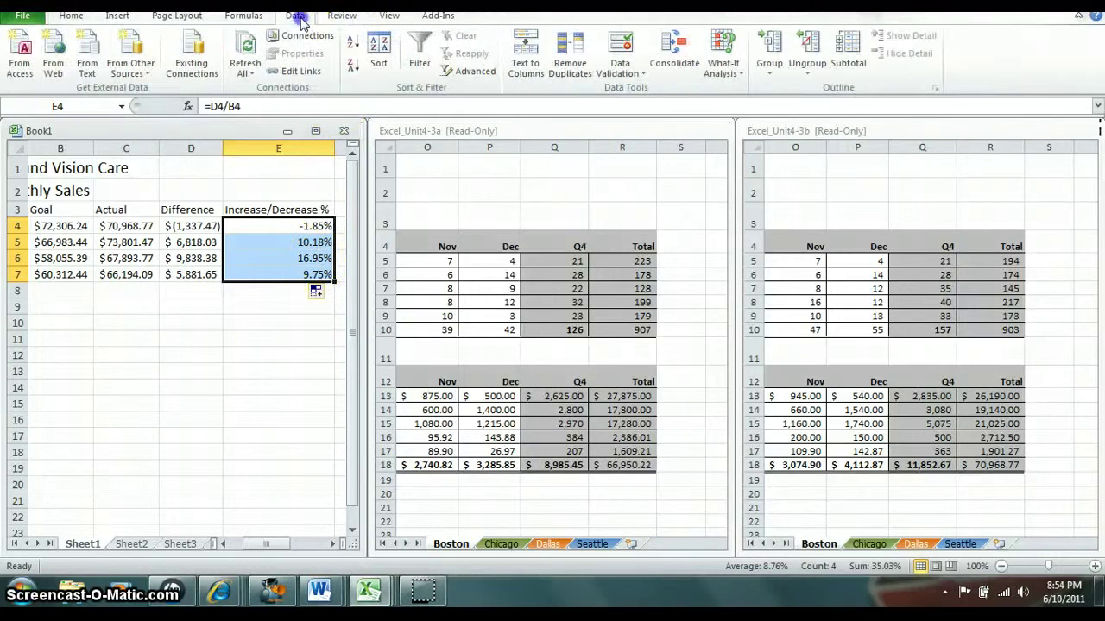
left_click(298, 35)
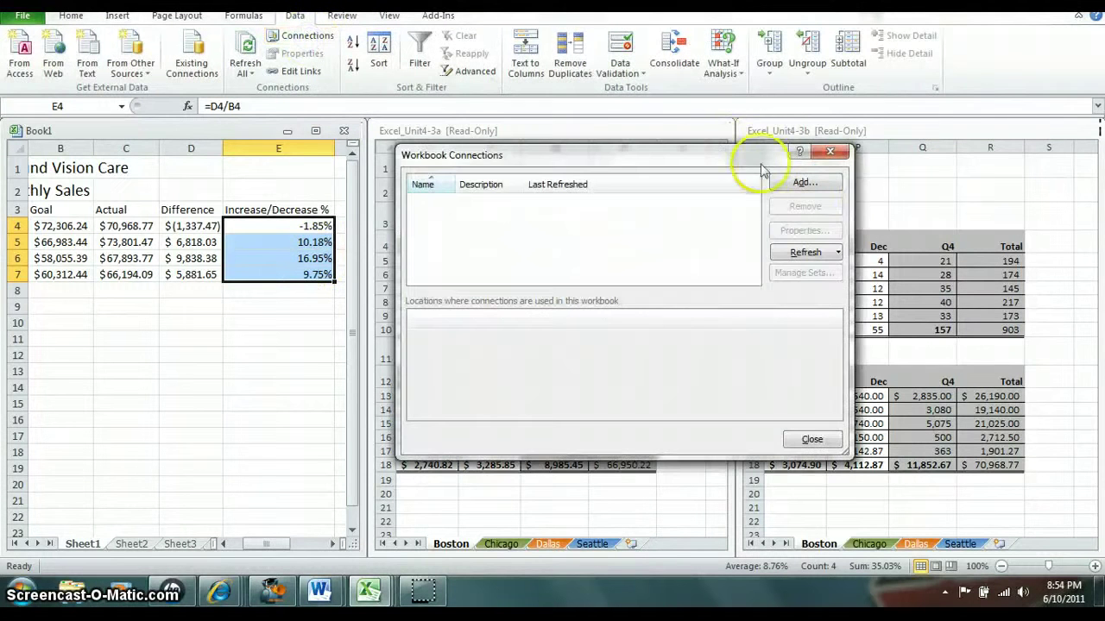
left_click(829, 154)
left_click(300, 71)
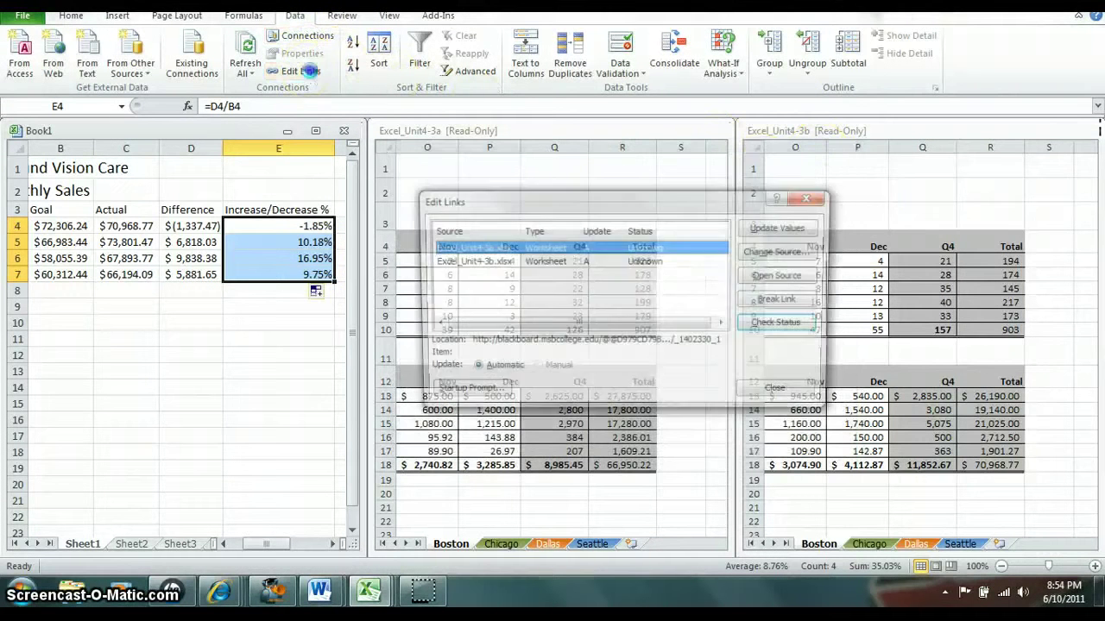
left_click(782, 299)
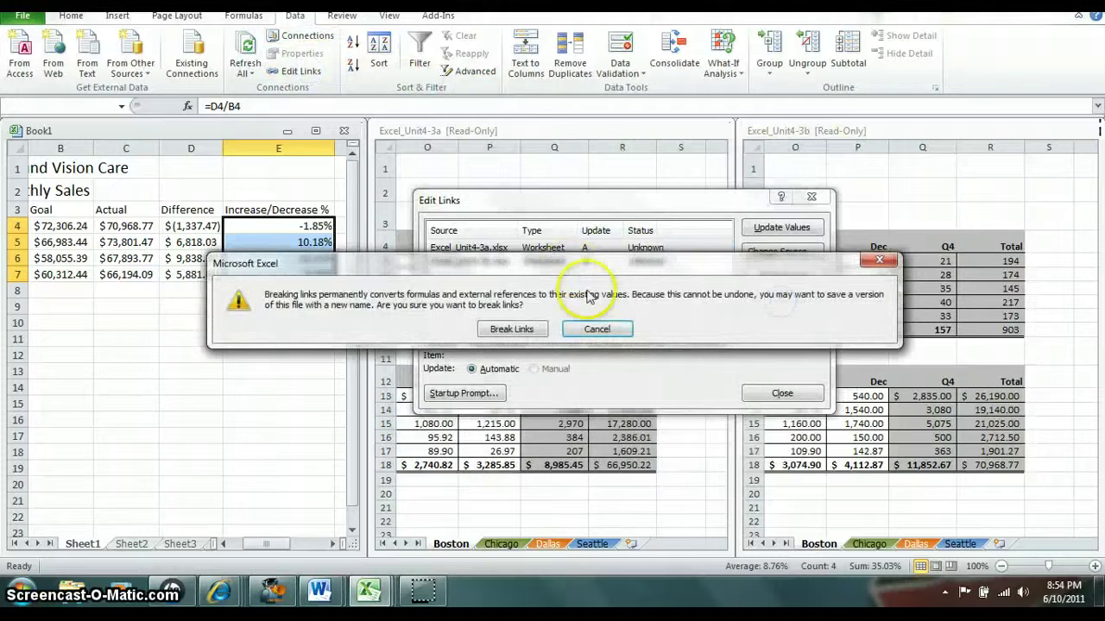
left_click(535, 331)
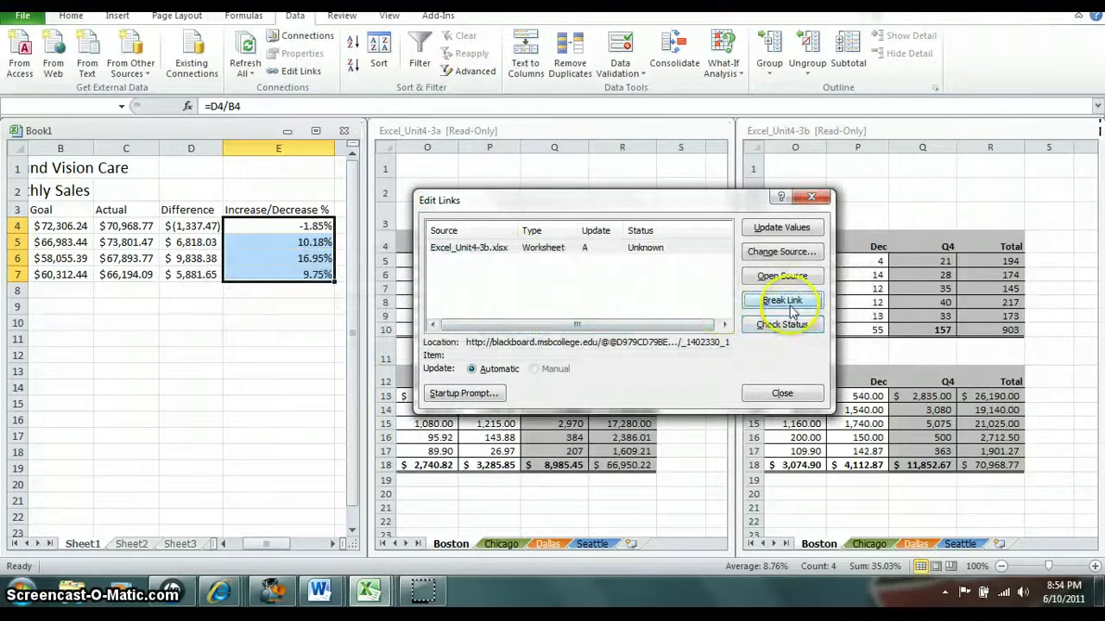
left_click(782, 299)
left_click(522, 330)
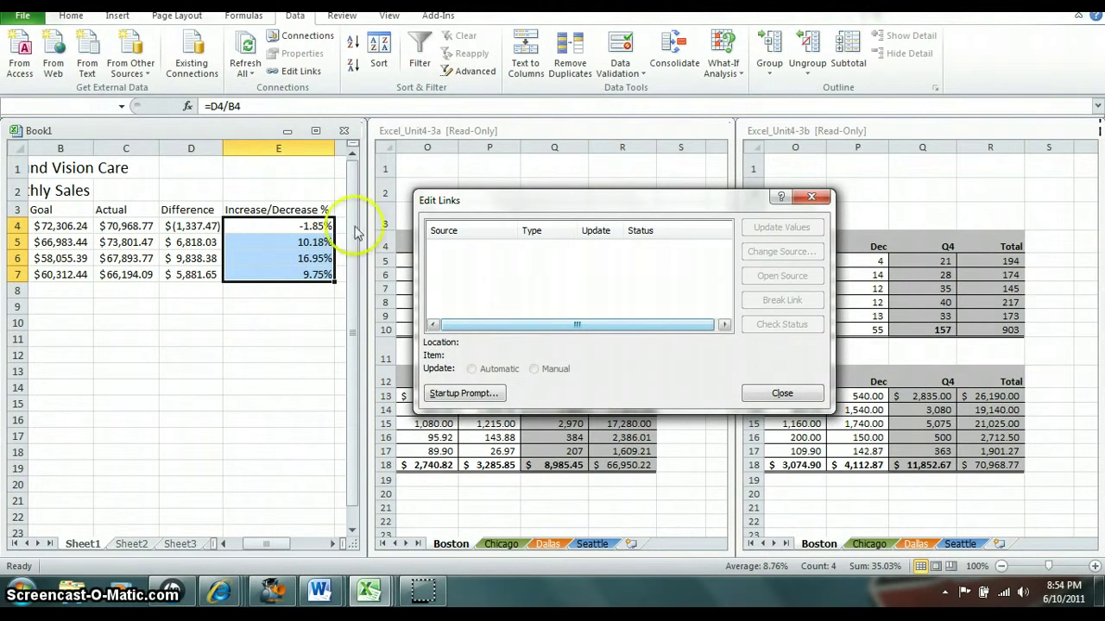
left_click(811, 197)
- Maximize the Book1 window so the whole sales summary from column A is in view
left_click(315, 130)
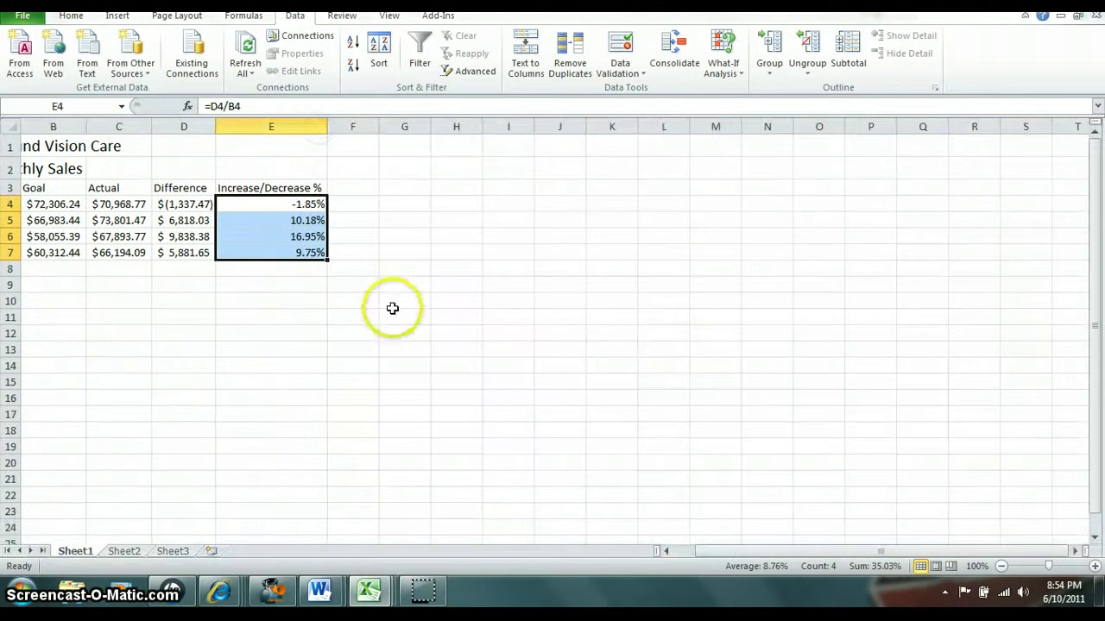
left_click(682, 551)
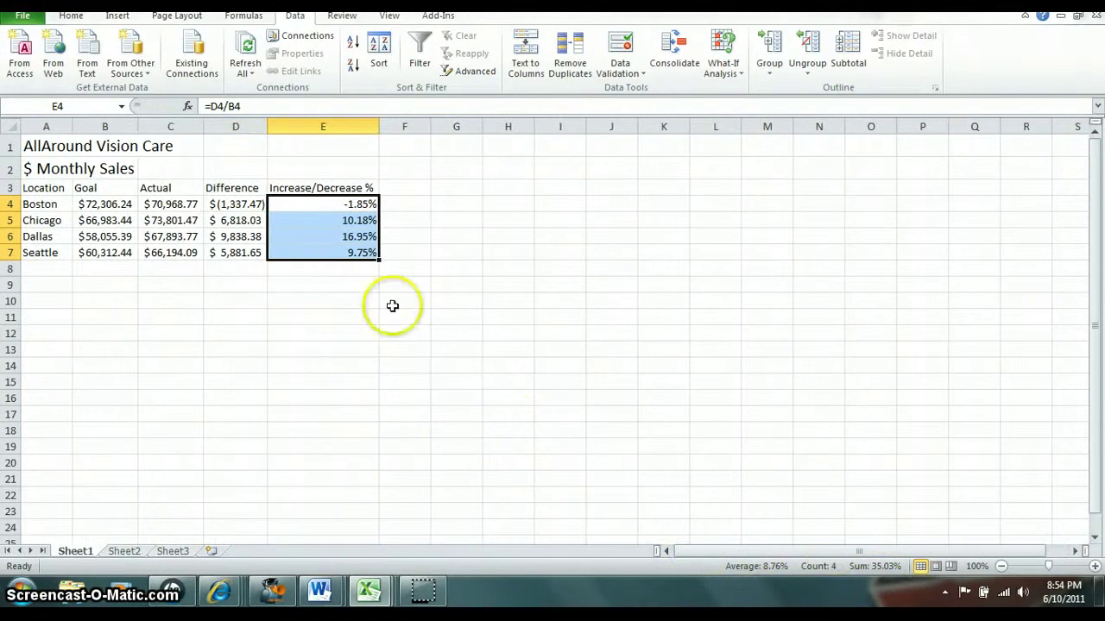